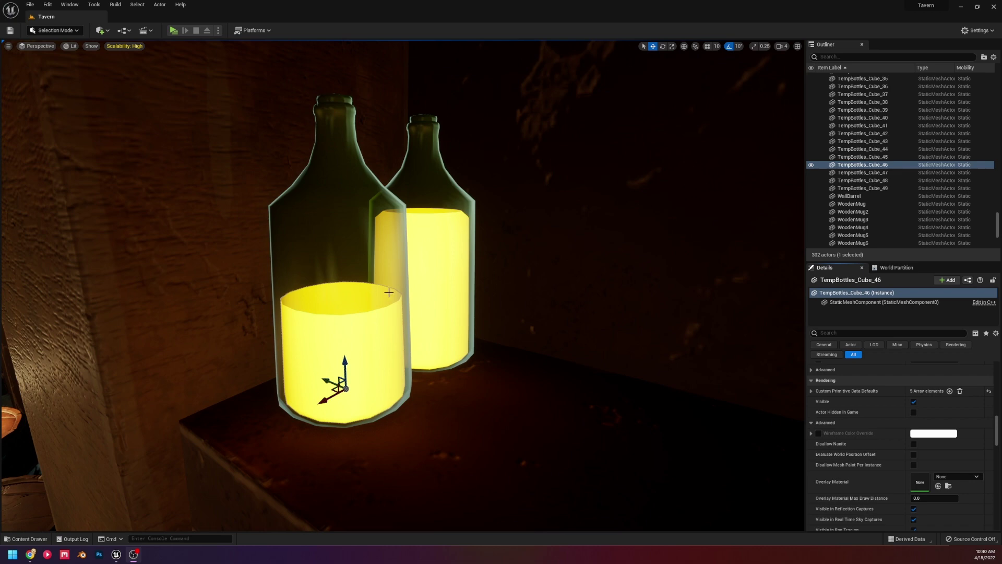
# Expand the bottle's Custom Primitive Data Defaults to reveal the named entries
pyautogui.moveTo(389, 292)
pyautogui.mouseDown(button='right')
pyautogui.moveTo(389, 278)
pyautogui.moveTo(416, 282)
pyautogui.mouseUp(button='right')
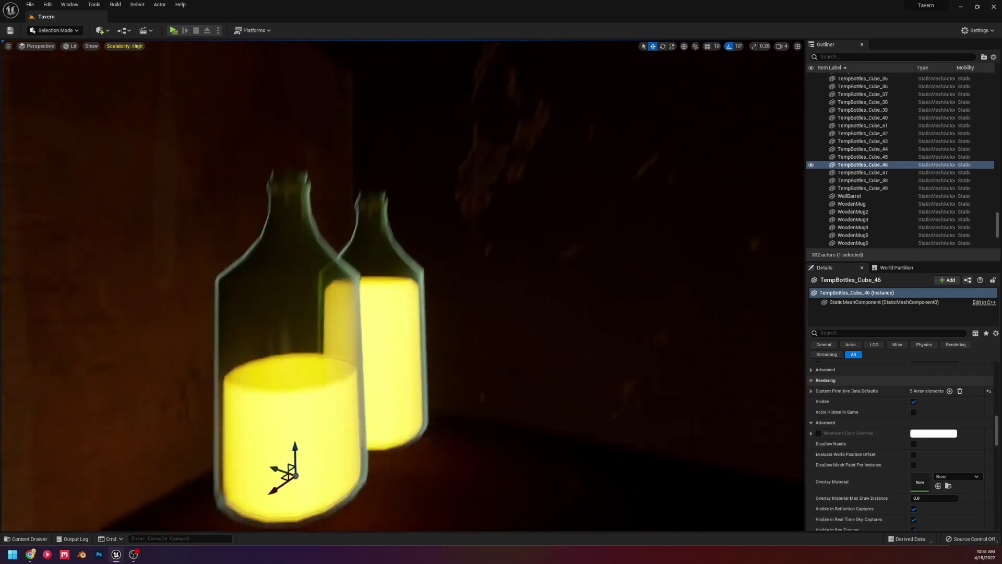
pyautogui.keyDown('alt'); pyautogui.moveTo(403, 285); pyautogui.dragTo(438, 282); pyautogui.keyUp('alt')
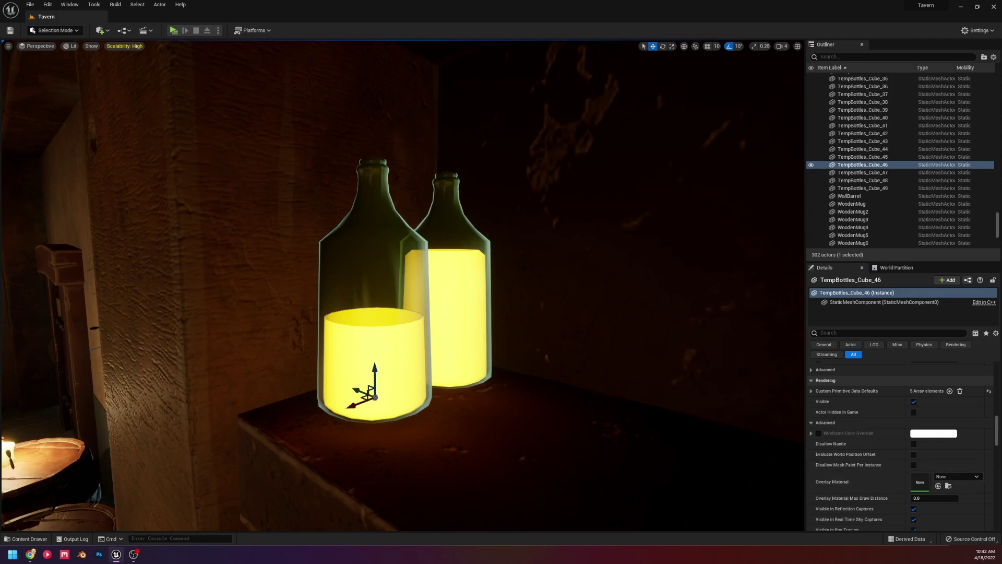
pyautogui.click(811, 390)
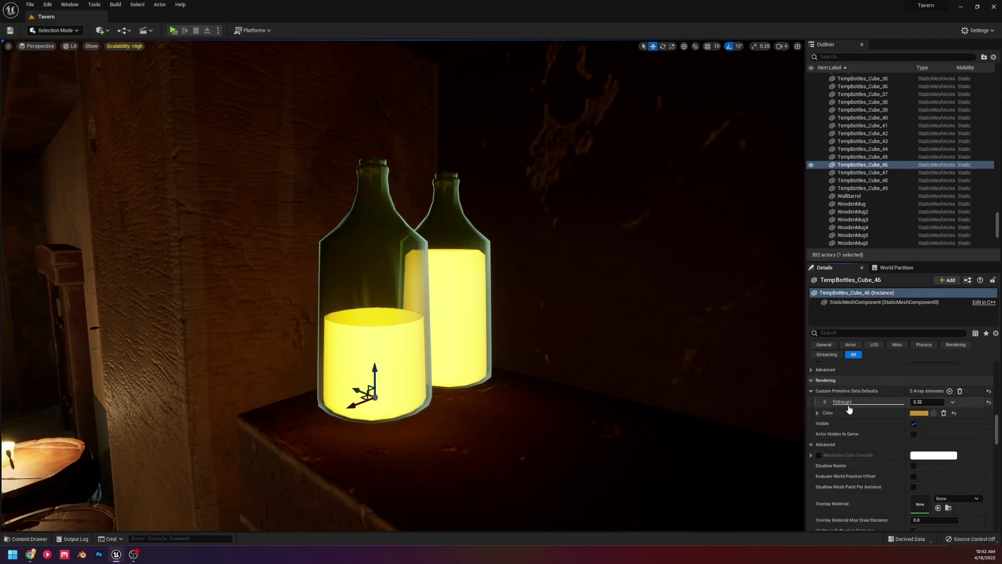
pyautogui.click(913, 423)
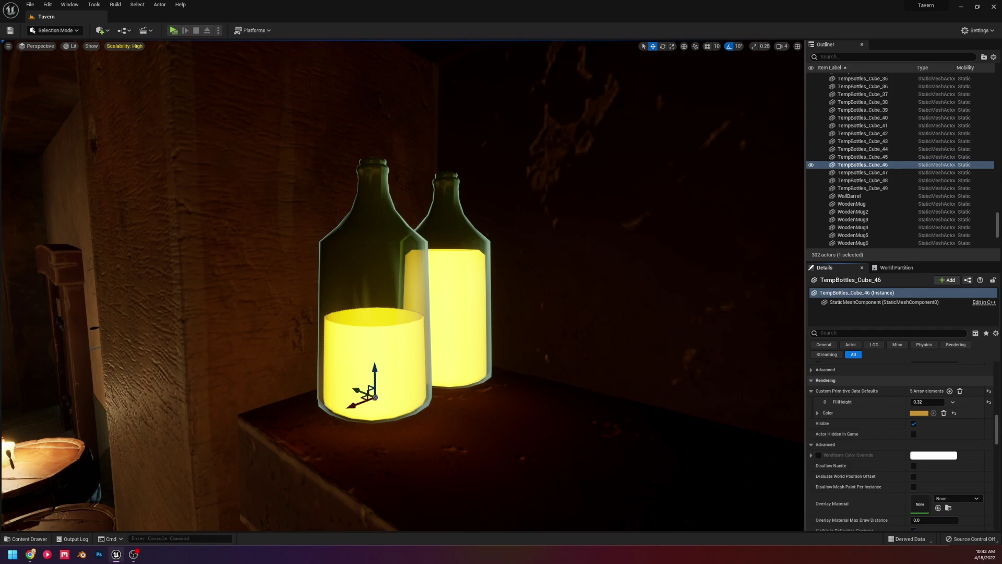
# Jump from the FillHeight label to its scalar parameter node in M_WaterTest
pyautogui.keyDown('alt'); pyautogui.moveTo(374, 384); pyautogui.dragTo(384, 403); pyautogui.keyUp('alt')
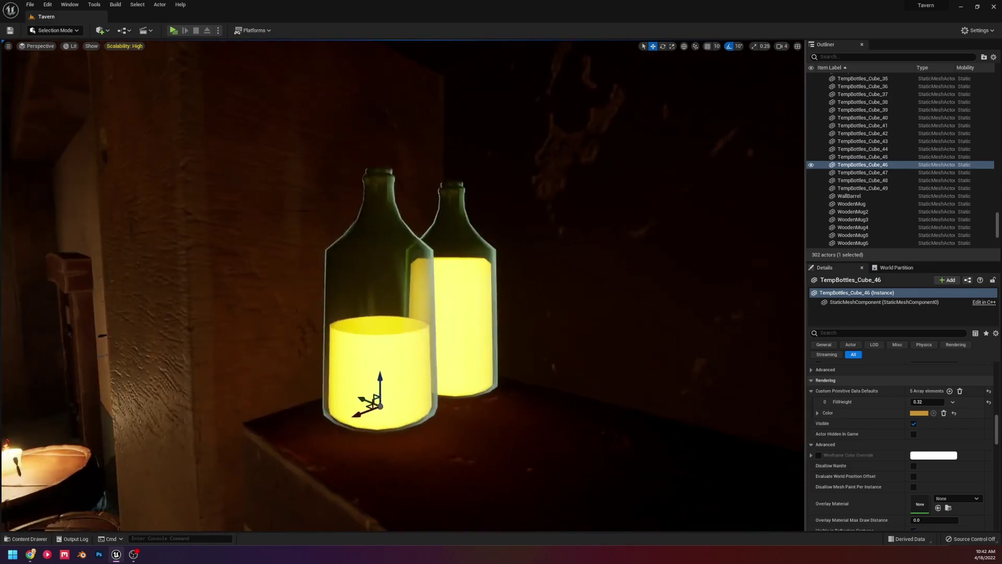
pyautogui.keyDown('alt'); pyautogui.moveTo(383, 403); pyautogui.dragTo(391, 439, button='right'); pyautogui.keyUp('alt')
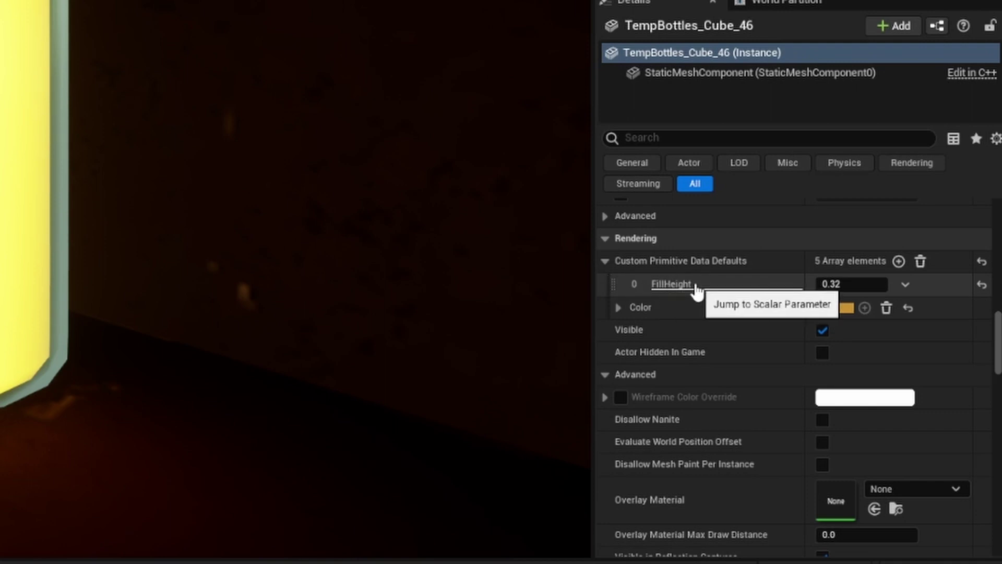
pyautogui.click(695, 290)
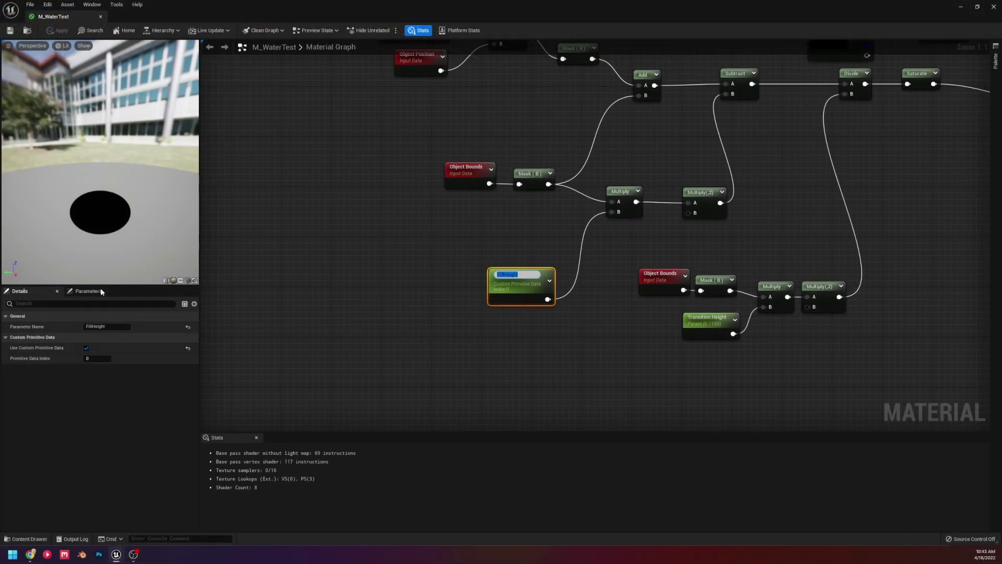
# Confirm the FillHeight node name and shrink the material editor to reveal the Tavern level
pyautogui.click(142, 311)
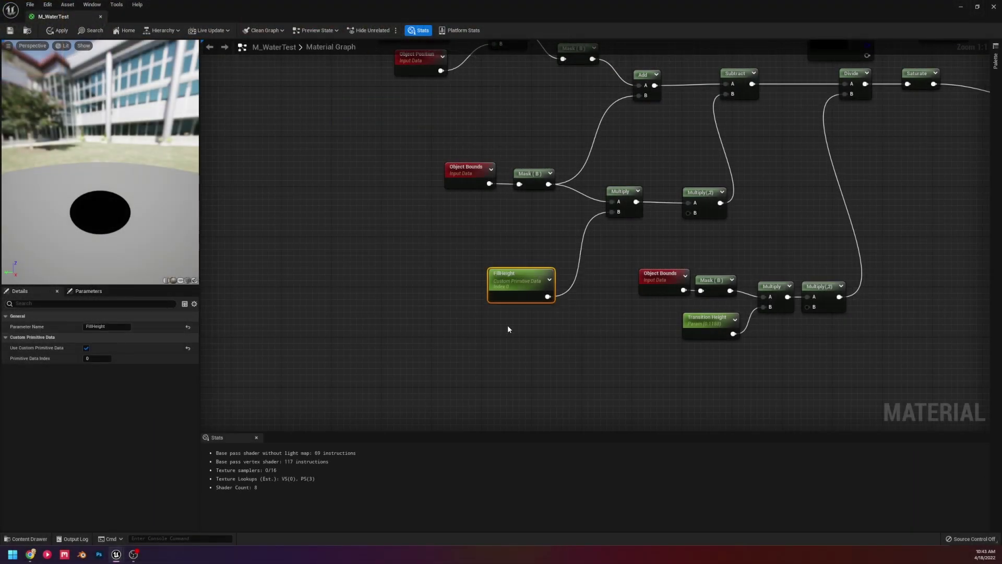
pyautogui.moveTo(461, 280); pyautogui.dragTo(448, 284, button='right')
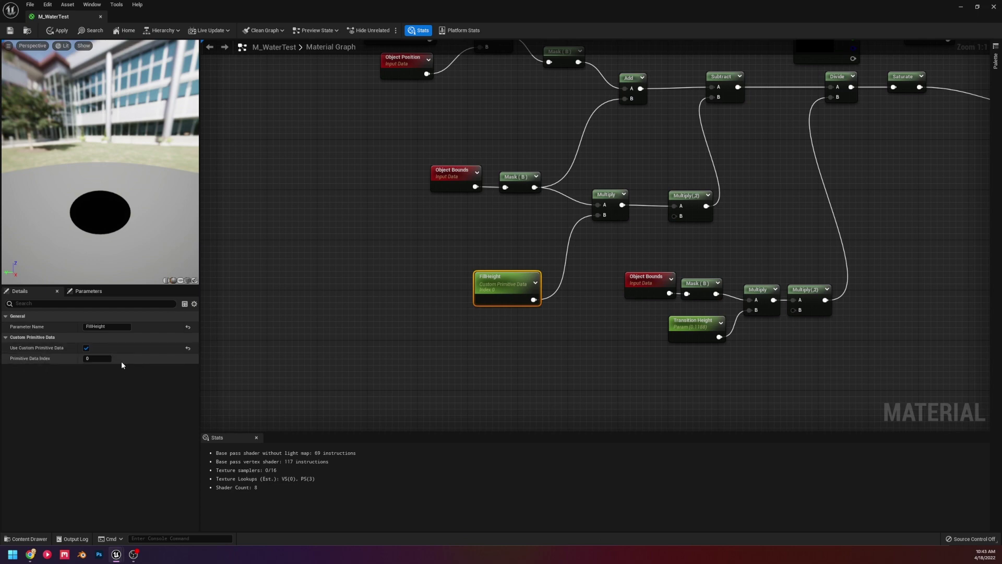
pyautogui.moveTo(517, 8)
pyautogui.mouseDown()
pyautogui.moveTo(605, 402)
pyautogui.moveTo(635, 476)
pyautogui.mouseUp()
# Set TempBottles_Cube_46's FillHeight custom primitive data value to 0.2
pyautogui.click(920, 402)
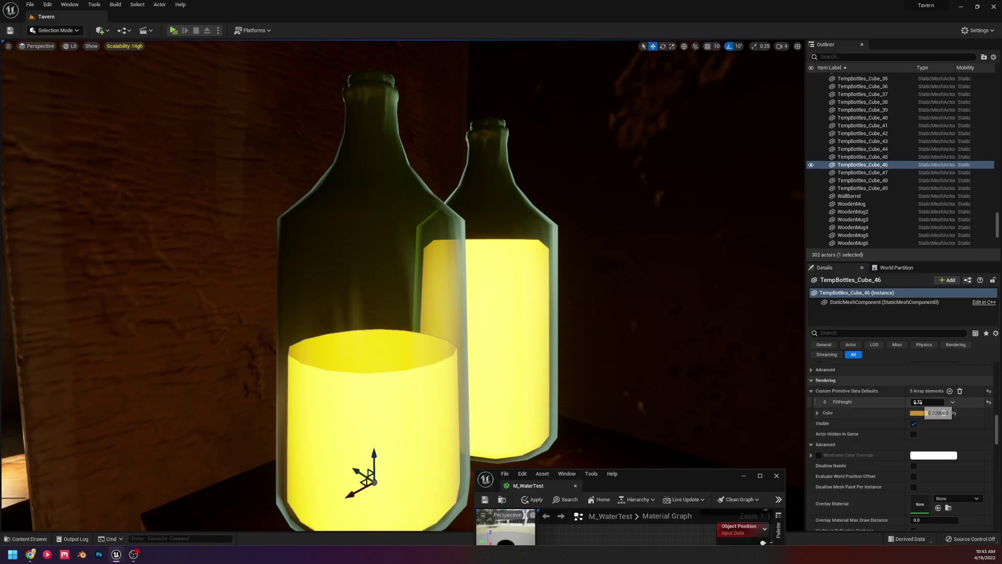
pyautogui.write('0.75')
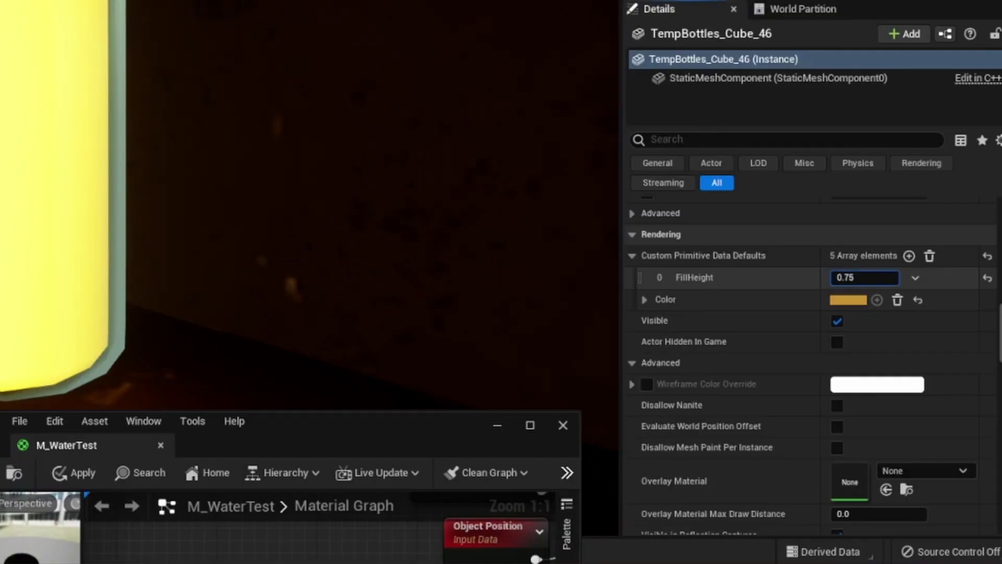
pyautogui.write('0.2')
pyautogui.press('Return')
pyautogui.moveTo(697, 287); pyautogui.dragTo(697, 286)
pyautogui.moveTo(696, 282); pyautogui.dragTo(693, 303)
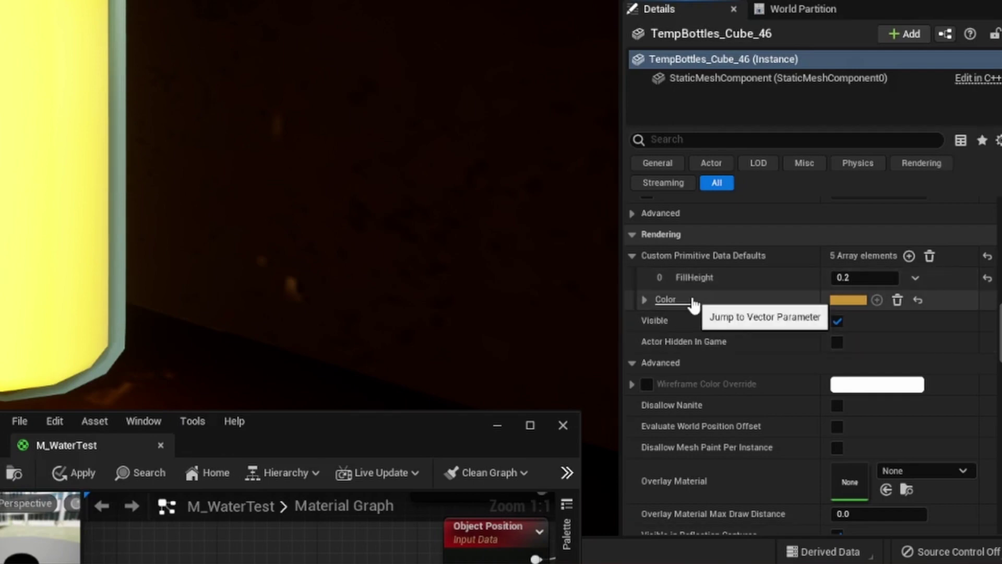
# Darken the liquid Color to R 0.27, G 0.13, B 0.015 and add an Undeclared sixth element
pyautogui.click(644, 300)
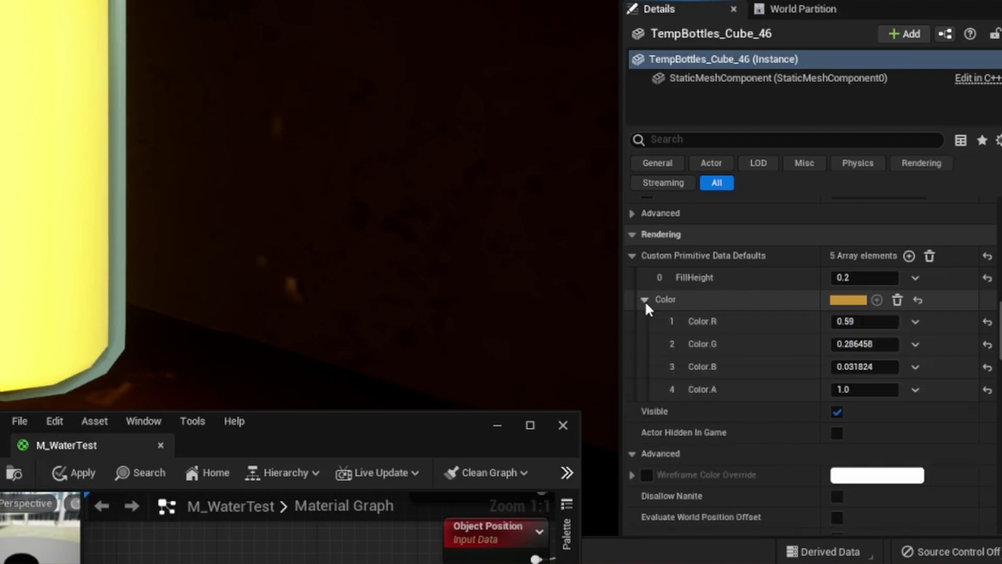
pyautogui.scroll(-1, 792, 305)
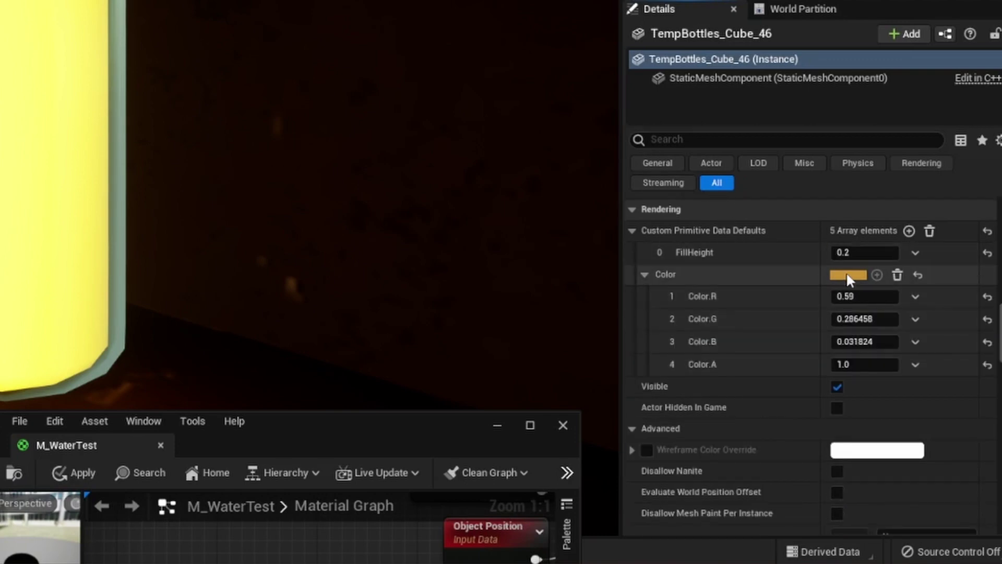
pyautogui.click(868, 276)
pyautogui.scroll(2, 735, 246)
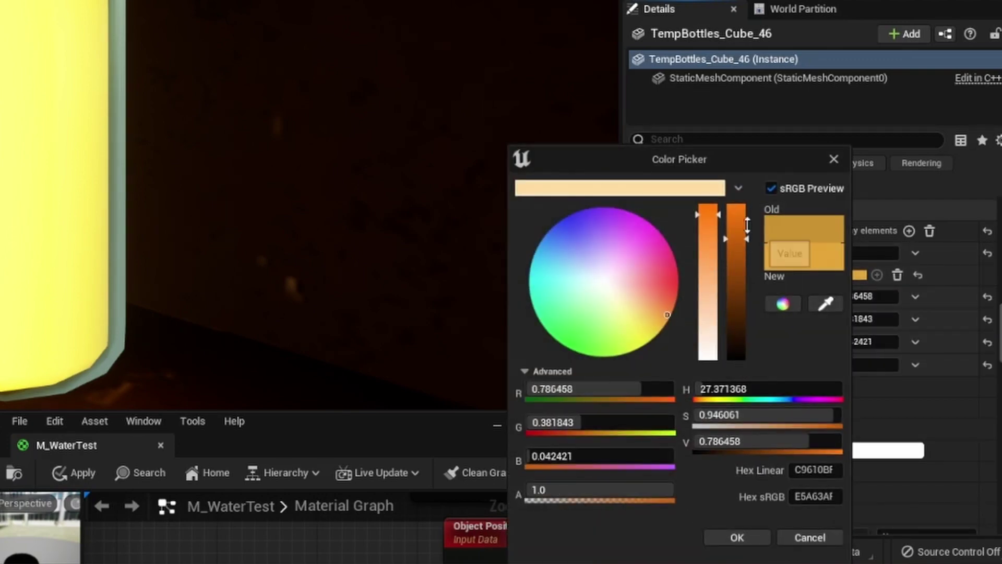
pyautogui.scroll(2, 736, 247)
pyautogui.moveTo(735, 247); pyautogui.dragTo(733, 309)
pyautogui.click(833, 159)
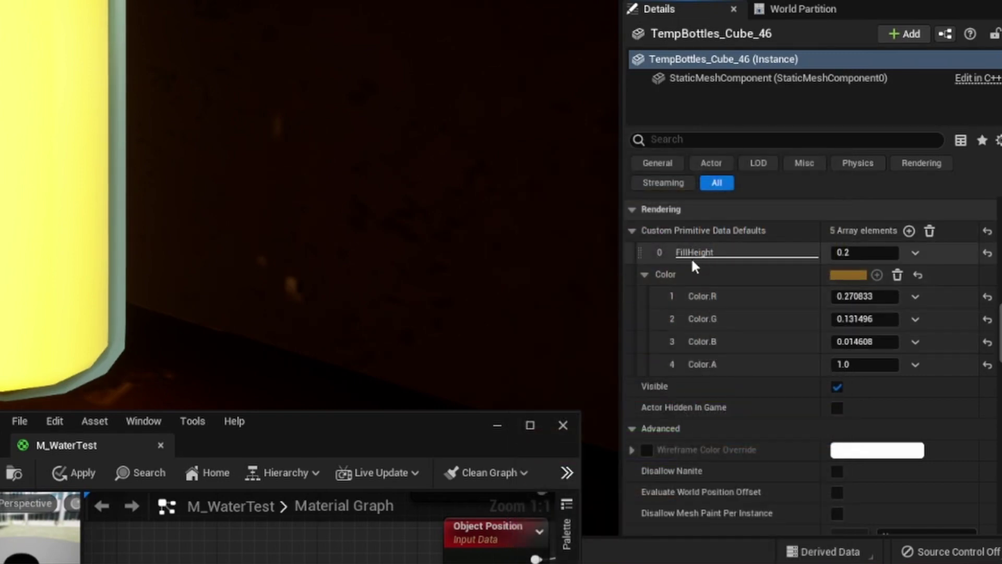
pyautogui.click(909, 230)
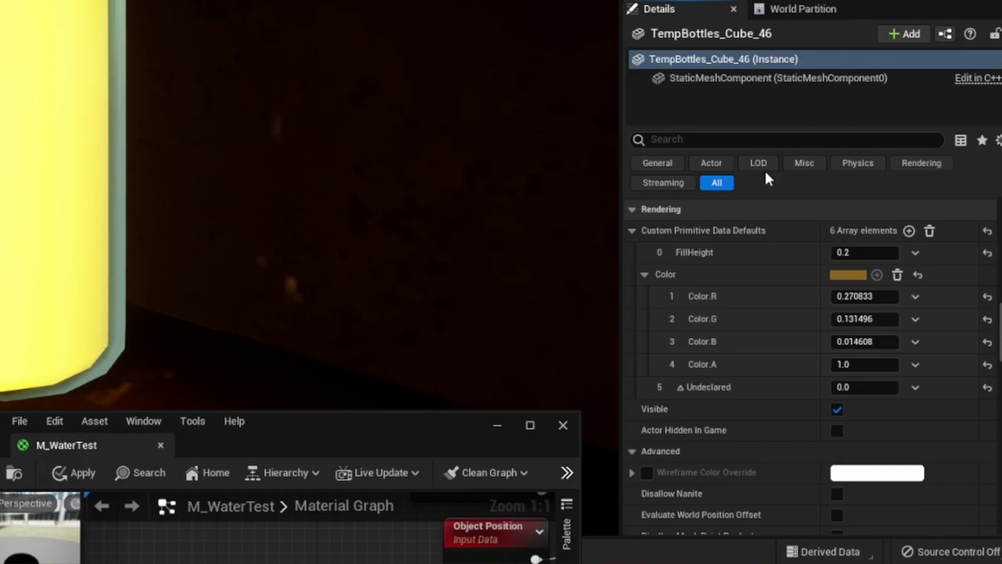
pyautogui.click(915, 386)
# Remove the Undeclared and Color.A entries, then clear the bottle's custom primitive data values
pyautogui.click(937, 427)
pyautogui.click(916, 365)
pyautogui.click(941, 404)
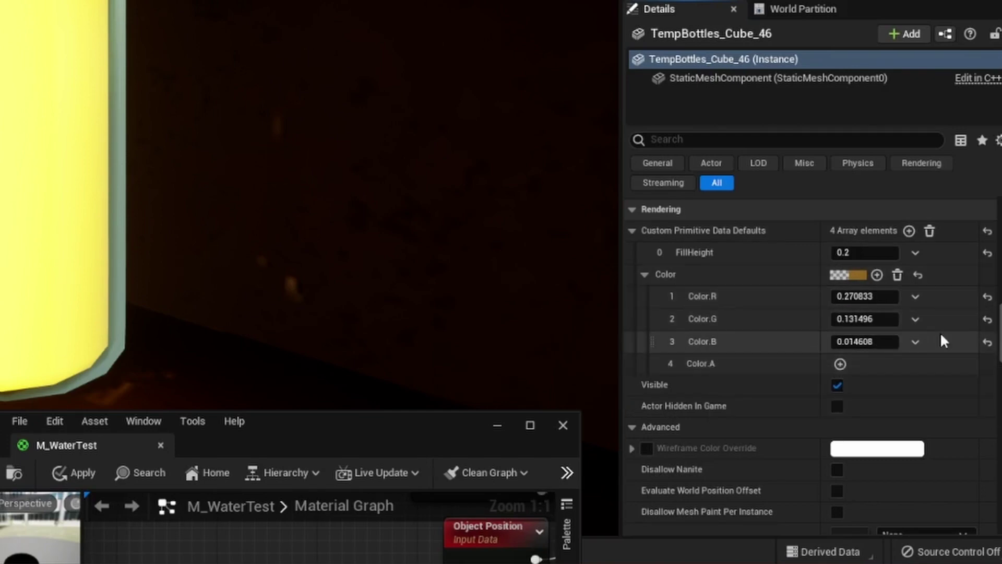
pyautogui.moveTo(861, 252)
pyautogui.mouseDown()
pyautogui.moveTo(892, 253)
pyautogui.moveTo(856, 252)
pyautogui.mouseUp()
pyautogui.write('0.65')
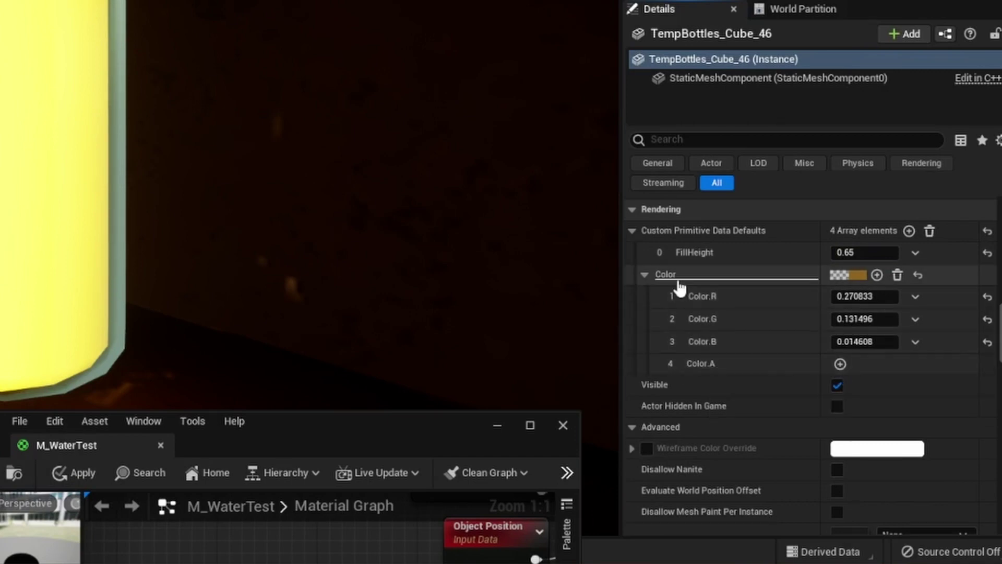
pyautogui.click(897, 275)
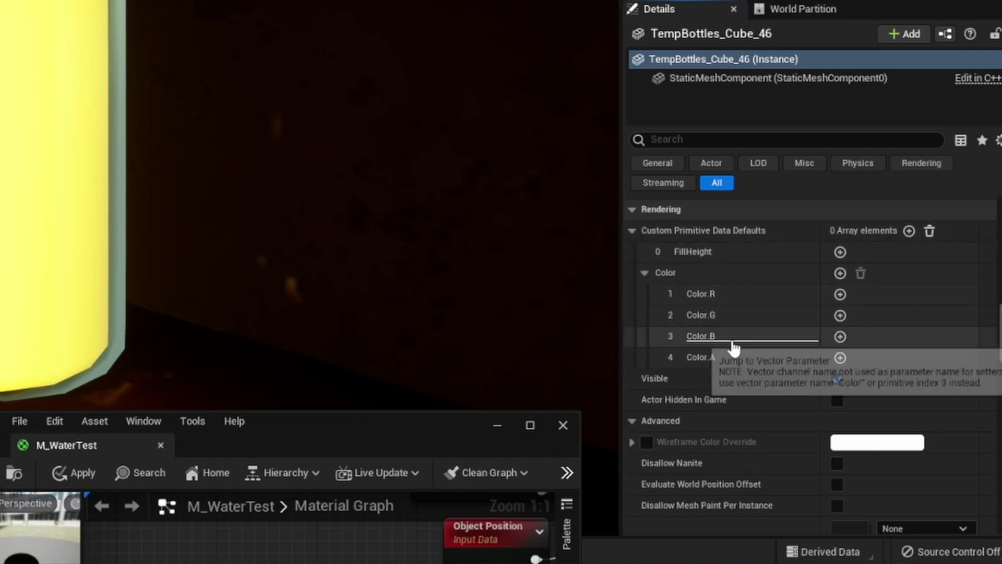
# Refill the five custom primitive data values and change the bottle's Color to deep blue
pyautogui.click(839, 273)
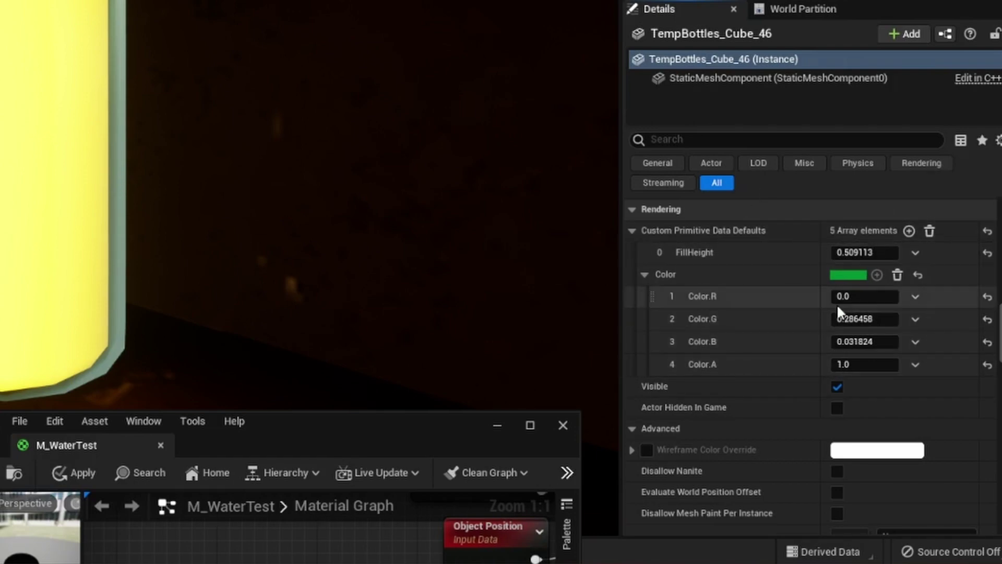
pyautogui.click(853, 272)
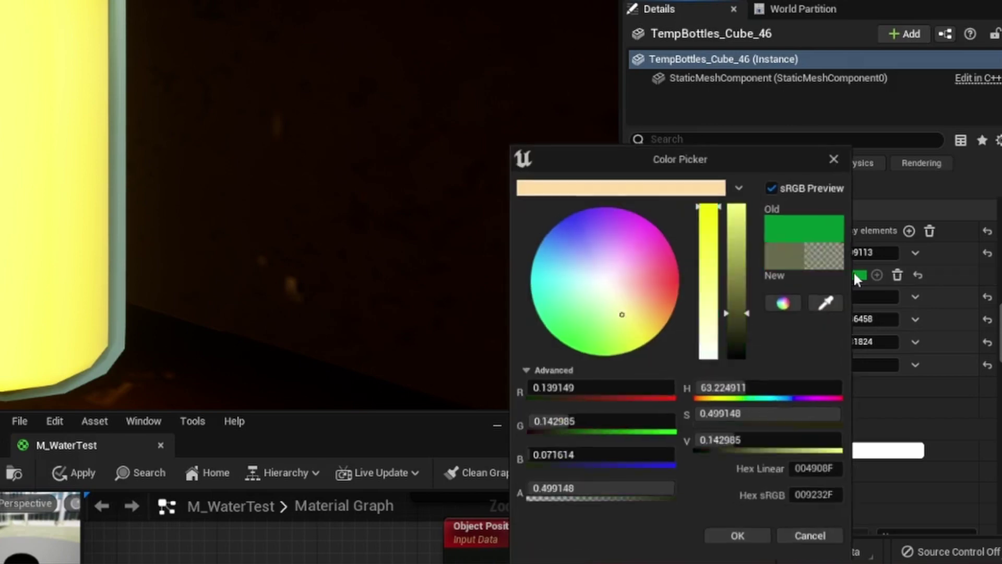
pyautogui.moveTo(572, 279)
pyautogui.mouseDown()
pyautogui.moveTo(566, 206)
pyautogui.moveTo(565, 229)
pyautogui.mouseUp()
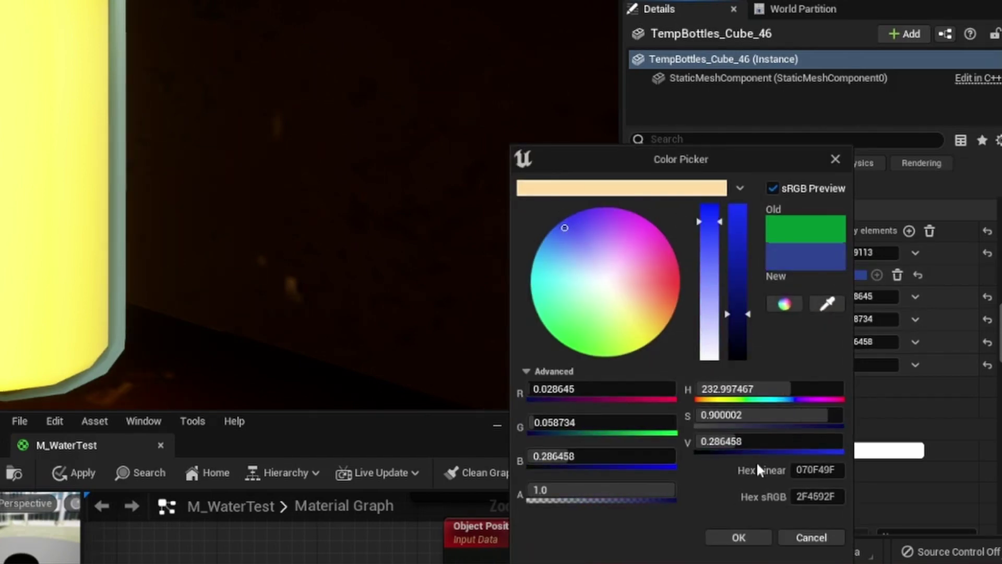
pyautogui.click(736, 535)
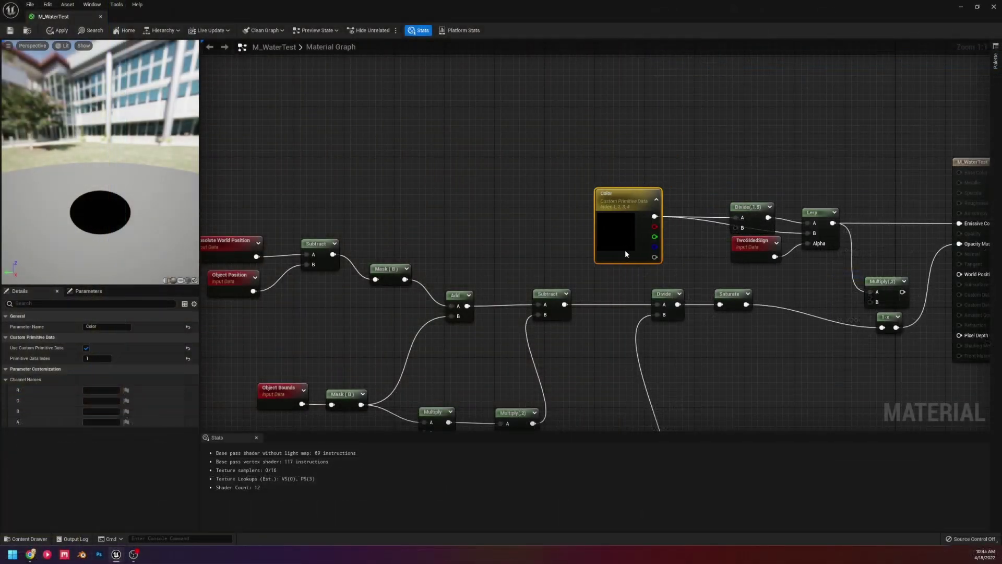
# Name the Color parameter's R, G and B channels Metal, Roughness and AO
pyautogui.moveTo(650, 261)
pyautogui.mouseDown()
pyautogui.moveTo(615, 263)
pyautogui.moveTo(621, 256)
pyautogui.mouseUp()
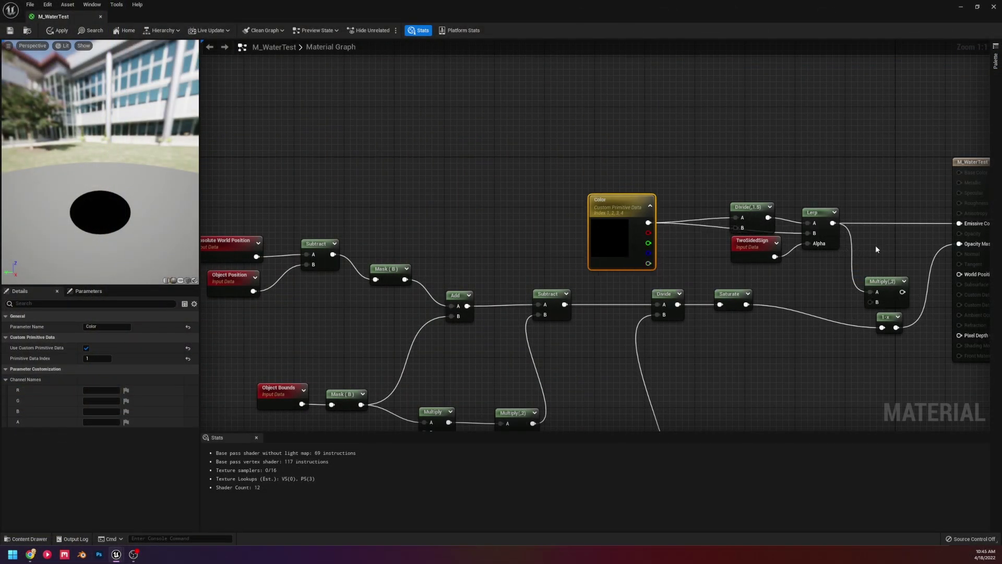
pyautogui.click(102, 389)
pyautogui.write('Metal')
pyautogui.click(102, 400)
pyautogui.write('Roughness')
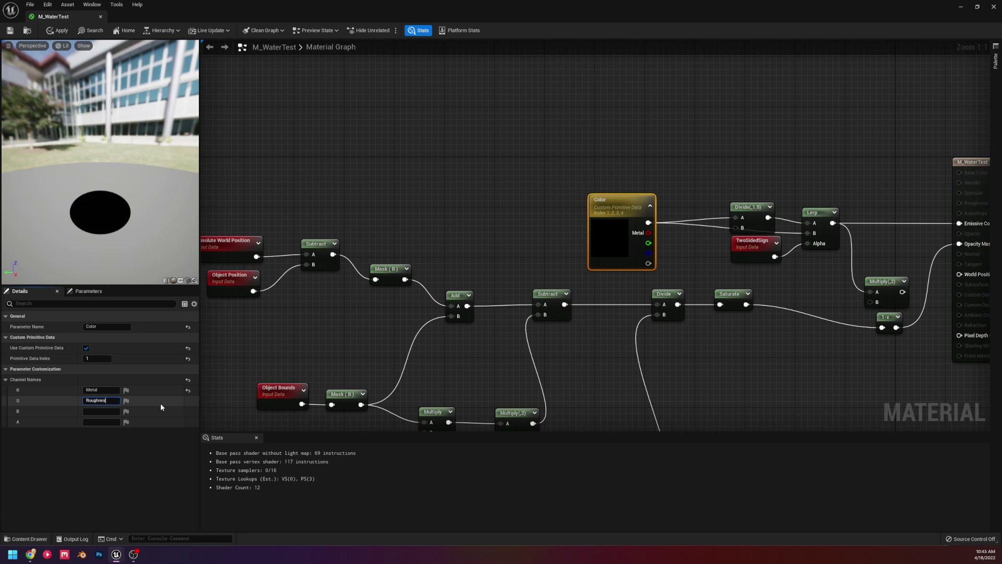
pyautogui.press('Return')
pyautogui.press('Tab')
pyautogui.write('AO')
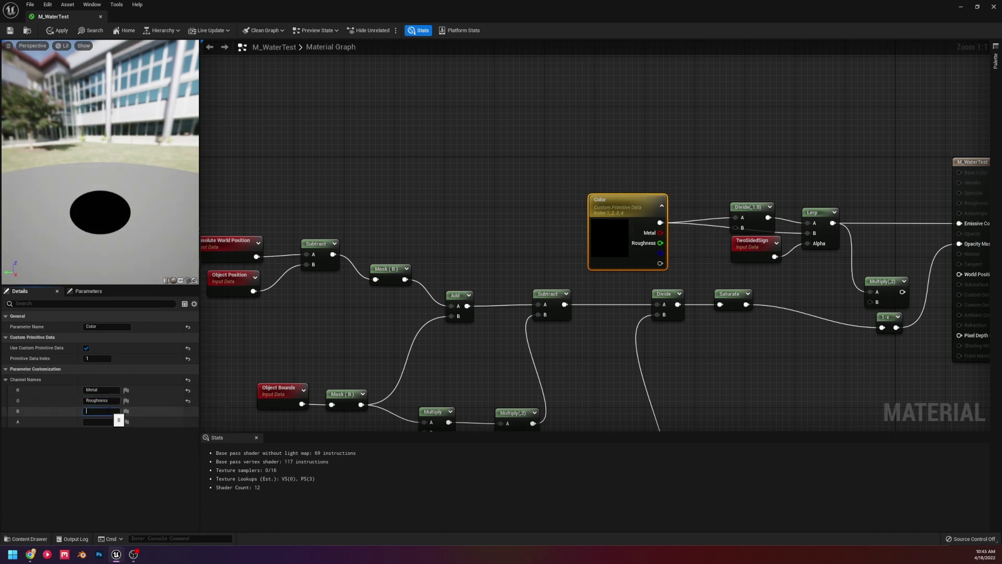
pyautogui.press('Return')
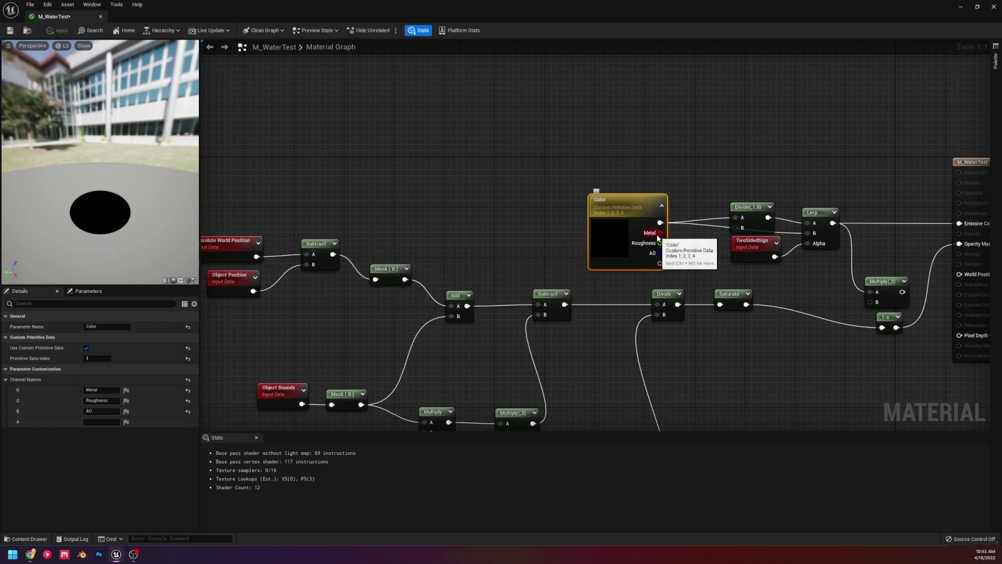
pyautogui.moveTo(667, 42)
pyautogui.mouseDown()
pyautogui.moveTo(544, 46)
pyautogui.moveTo(644, 48)
pyautogui.mouseUp()
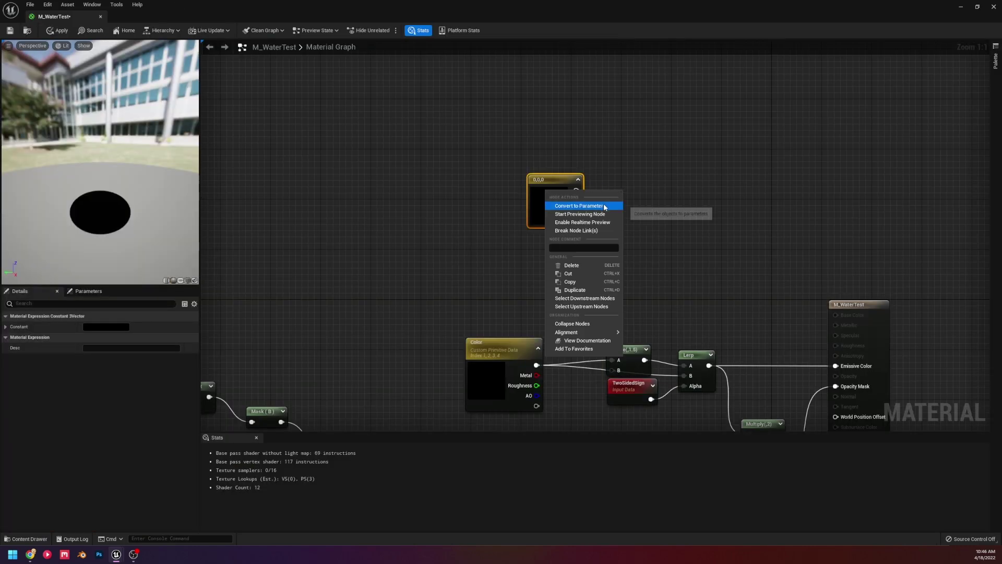
# Convert the black constant into a Param vector parameter that reads custom primitive data
pyautogui.click(579, 205)
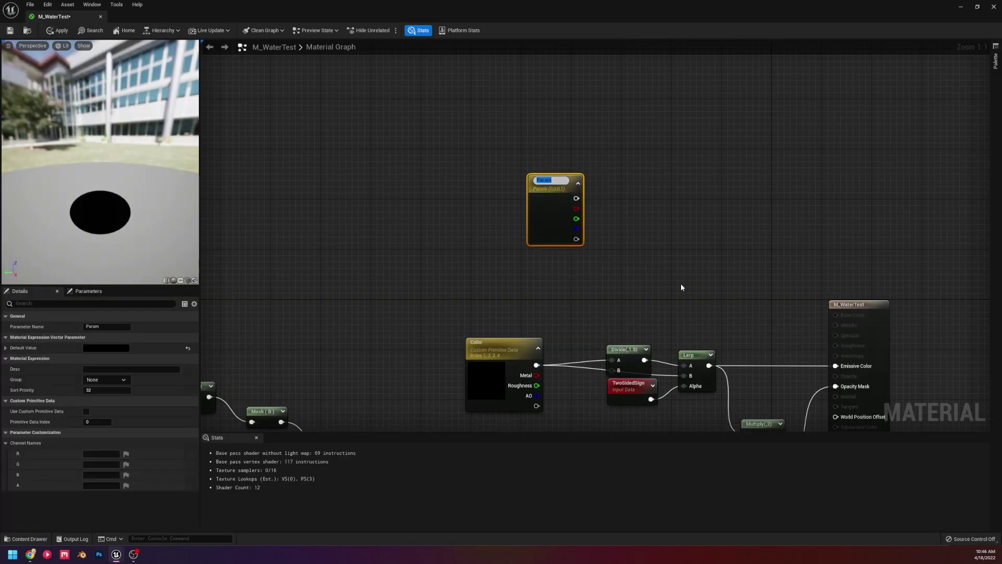
pyautogui.click(86, 412)
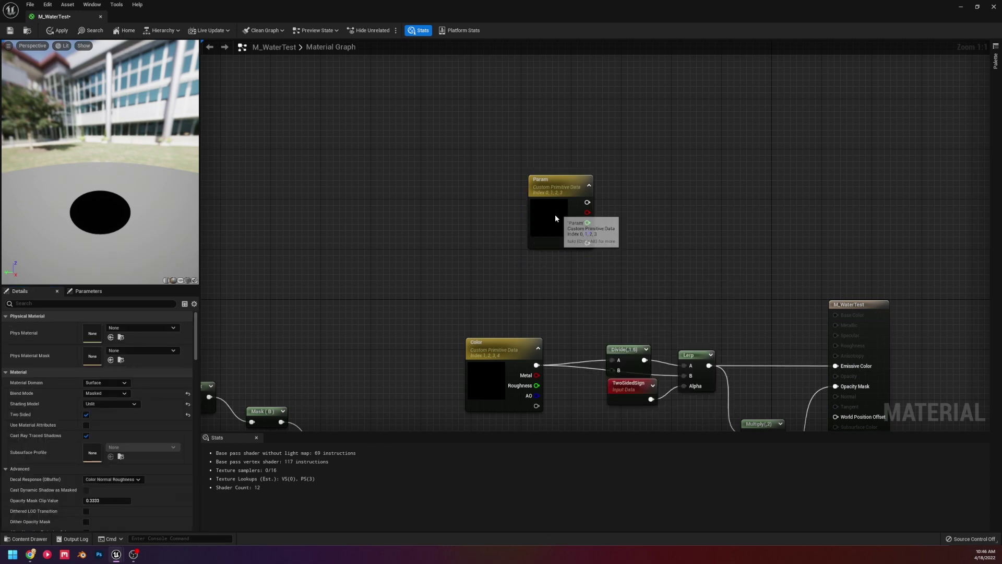
pyautogui.moveTo(554, 218)
pyautogui.mouseDown()
pyautogui.moveTo(530, 294)
pyautogui.moveTo(498, 295)
pyautogui.mouseUp()
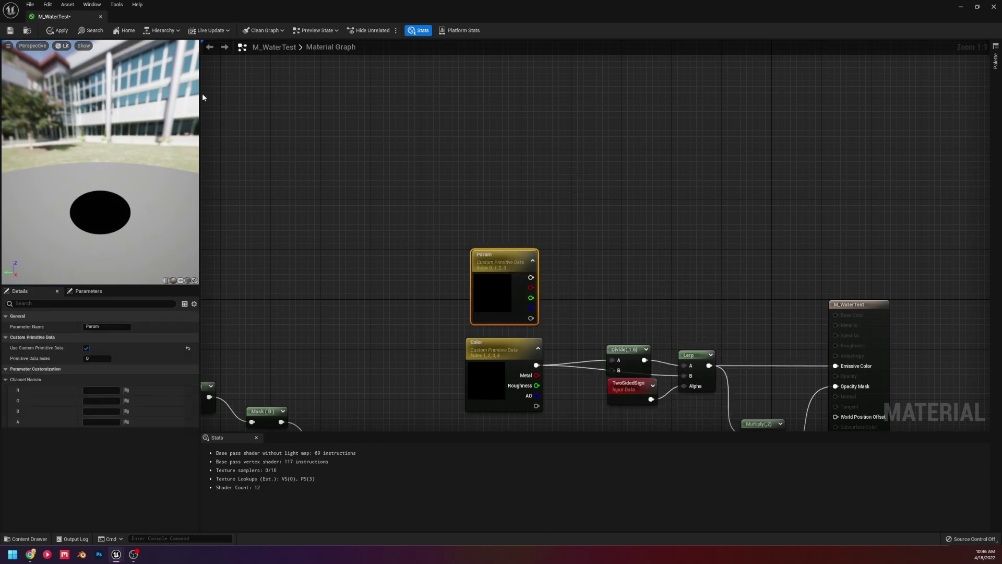
# Wire Param's output into the Divide node's A input and apply the material
pyautogui.press('Home')
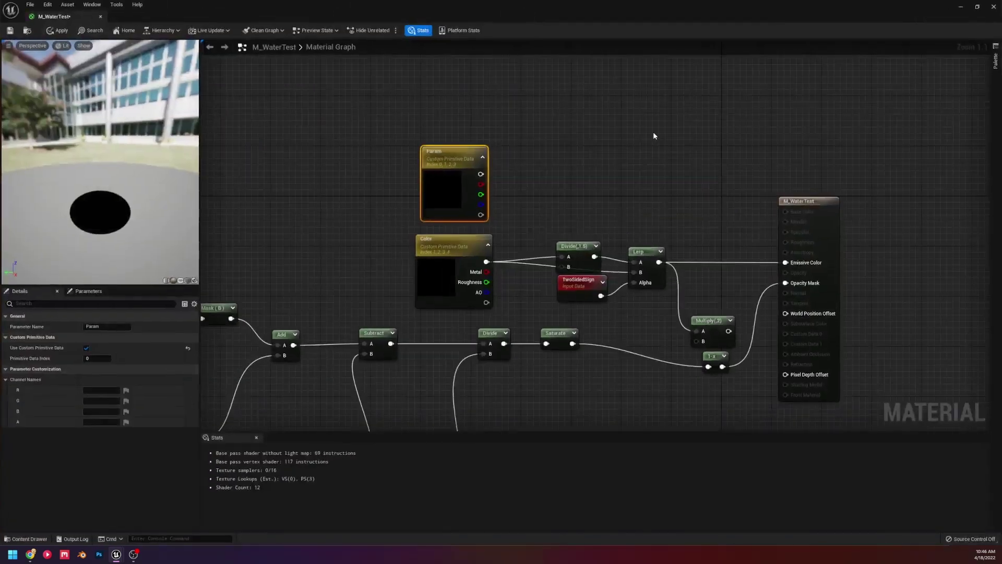
pyautogui.click(501, 184)
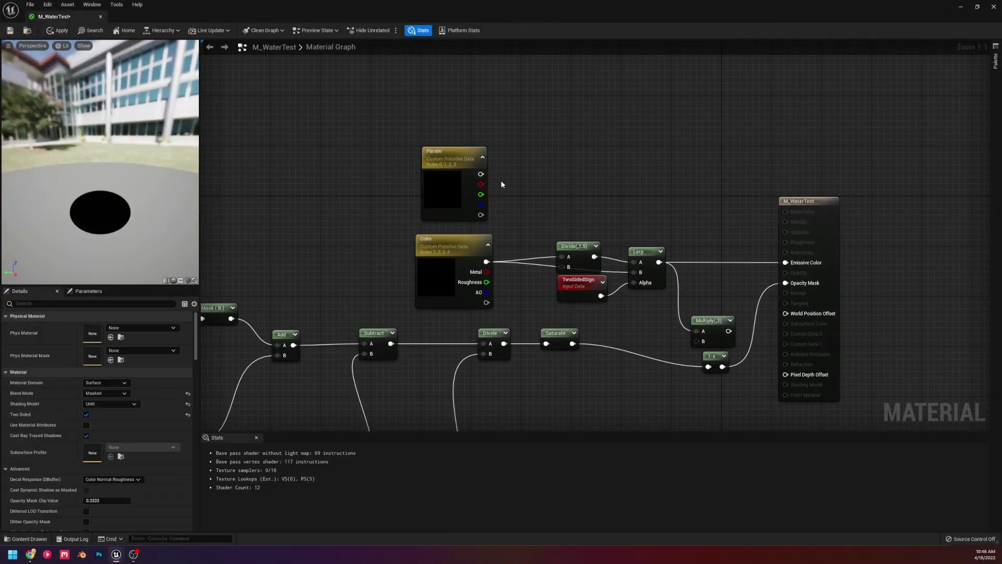
pyautogui.moveTo(481, 175)
pyautogui.mouseDown()
pyautogui.moveTo(571, 256)
pyautogui.moveTo(639, 258)
pyautogui.mouseUp()
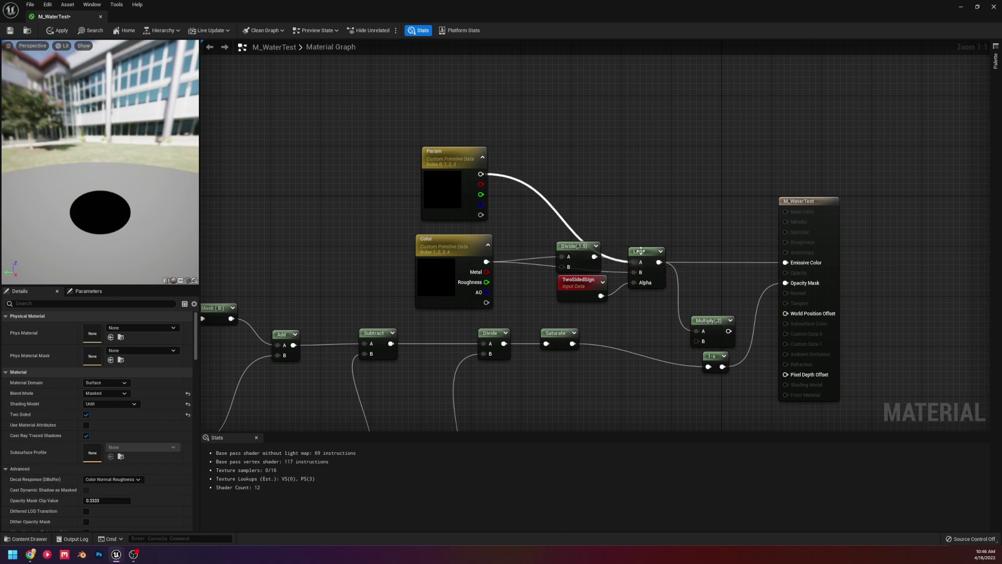
pyautogui.click(66, 28)
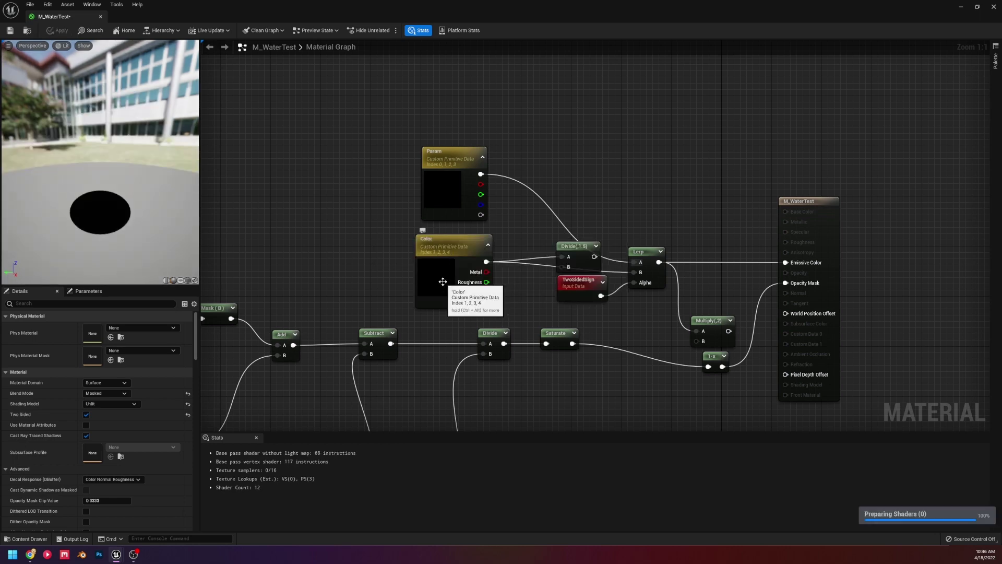
# Set Param's Primitive Data Index to 5 so it reads indices 5–8, after Color's 1–4
pyautogui.click(479, 293)
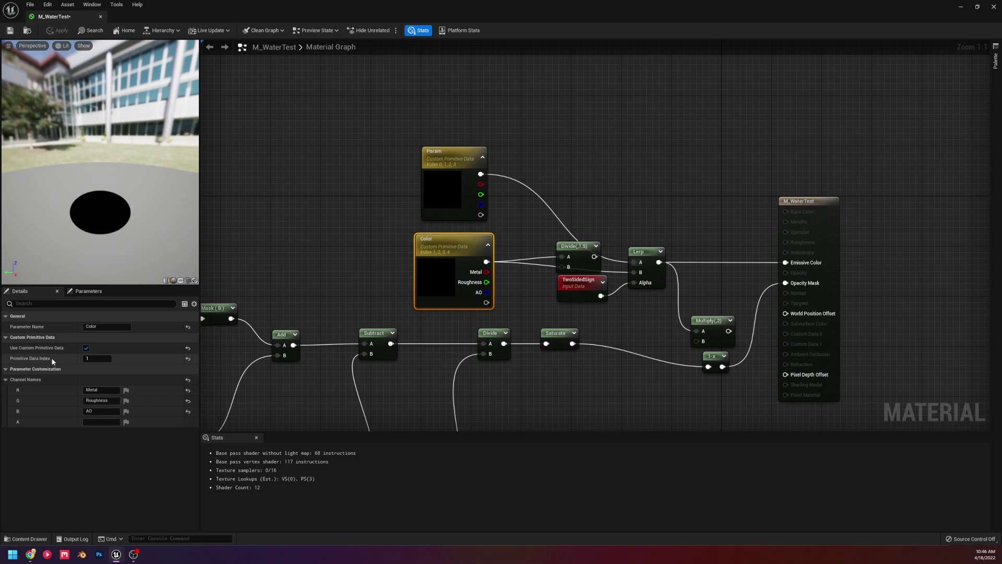
pyautogui.moveTo(391, 297); pyautogui.dragTo(711, 231, button='right')
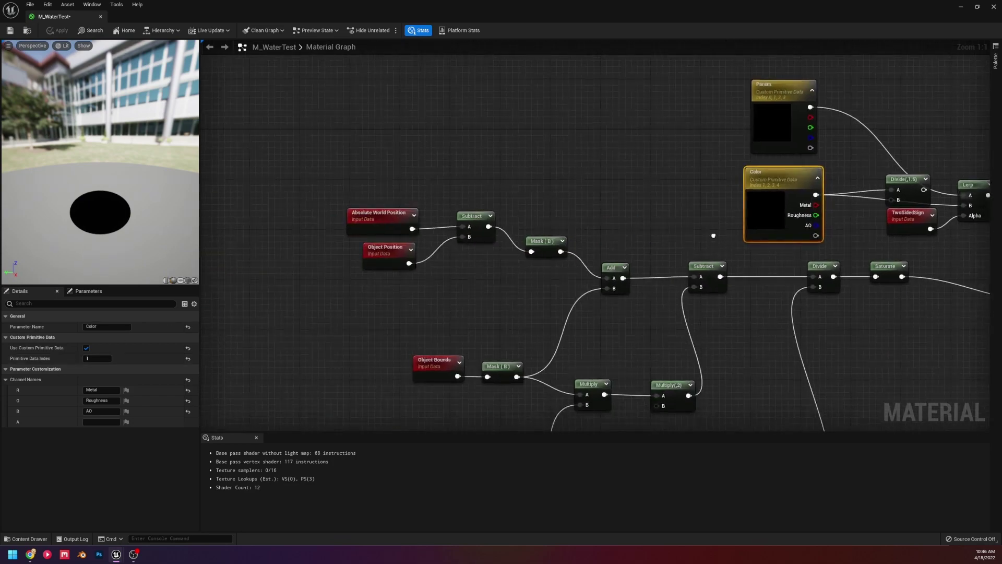
pyautogui.moveTo(675, 284); pyautogui.dragTo(560, 94, button='right')
pyautogui.moveTo(571, 349); pyautogui.dragTo(535, 360, button='right')
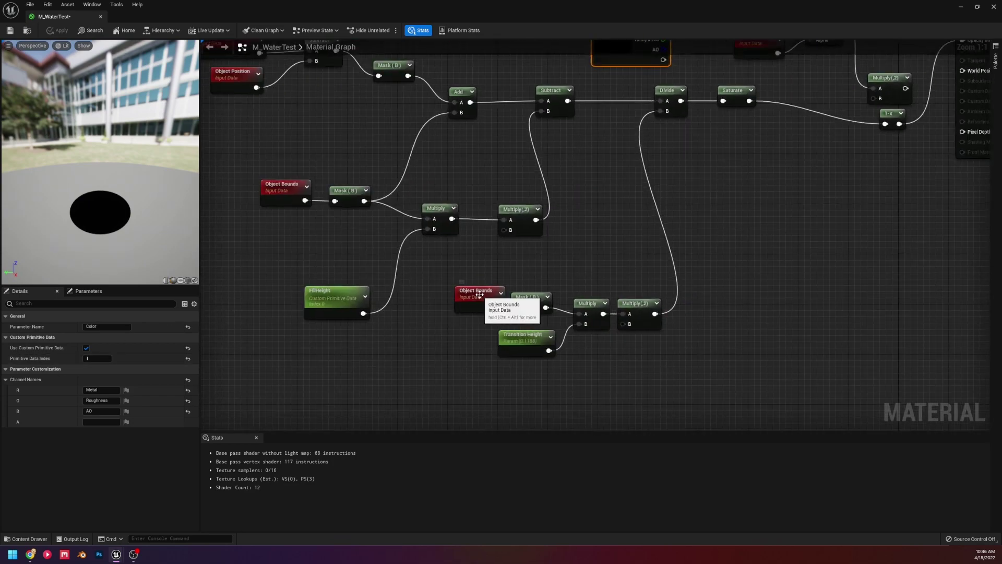
pyautogui.click(311, 307)
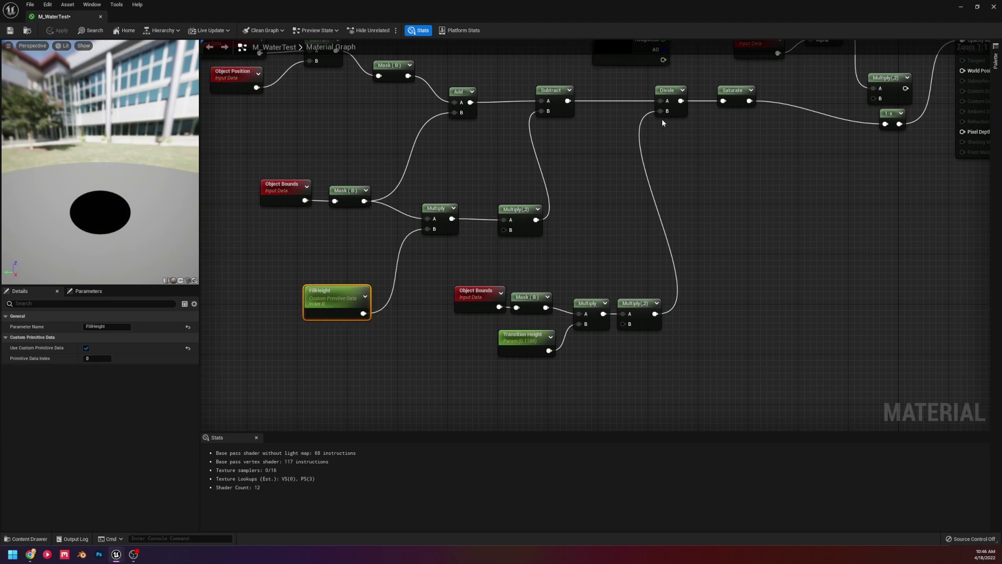
pyautogui.moveTo(662, 120); pyautogui.dragTo(580, 356, button='right')
pyautogui.click(550, 297)
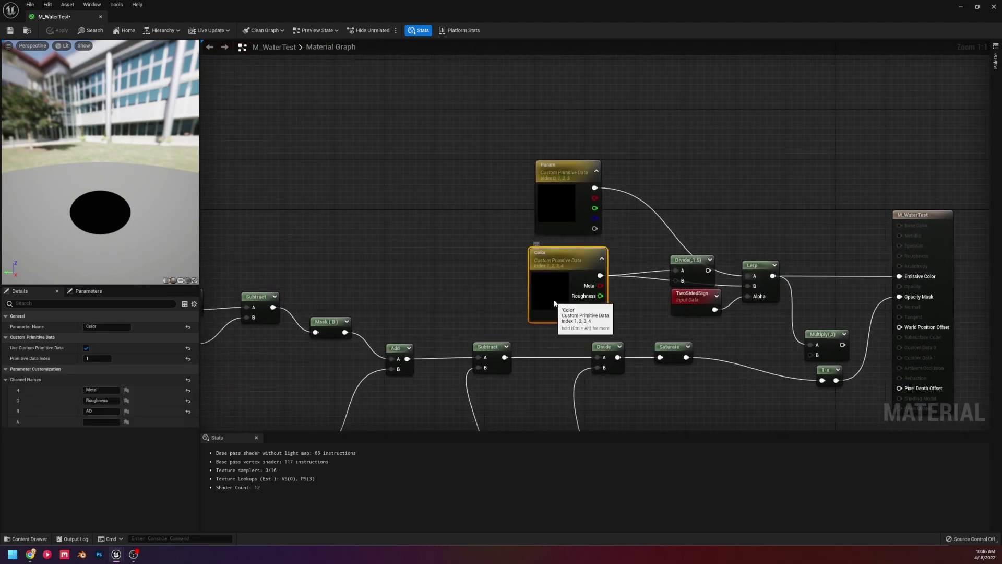
pyautogui.moveTo(546, 289); pyautogui.dragTo(564, 287)
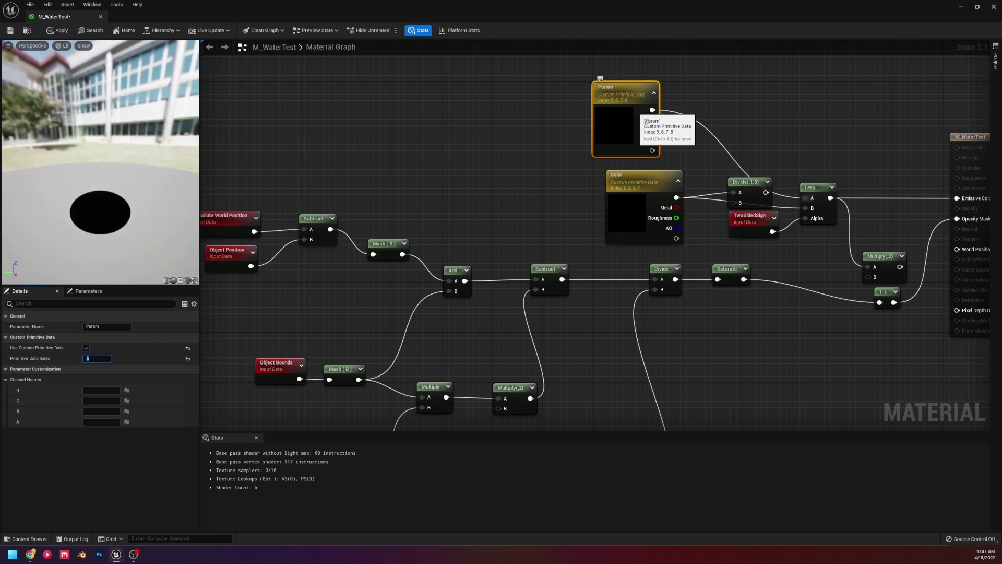
# Apply the material and bring up the colour picker for Color's preview value in Parameters
pyautogui.click(601, 172)
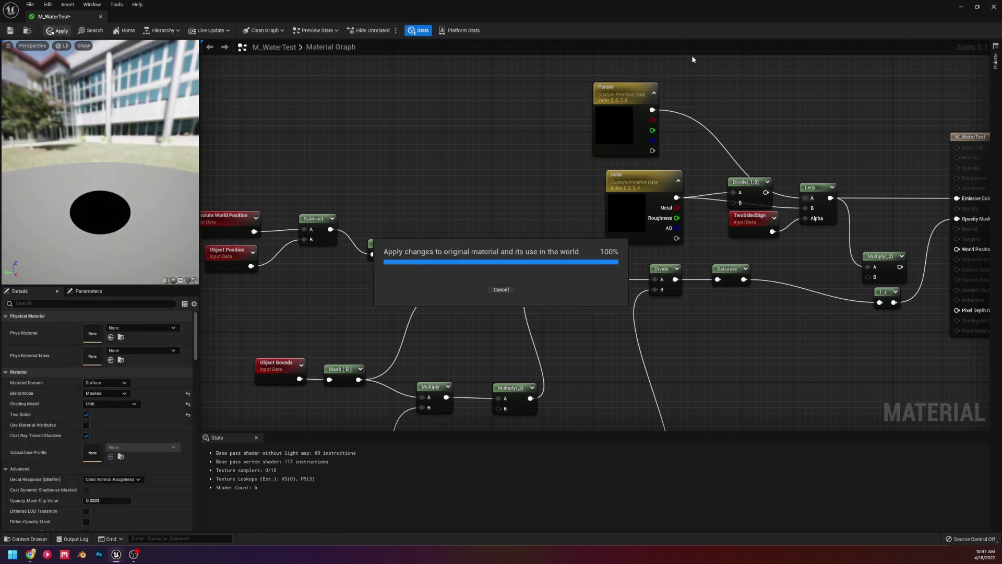
pyautogui.moveTo(708, 85); pyautogui.dragTo(616, 113, button='right')
pyautogui.click(548, 234)
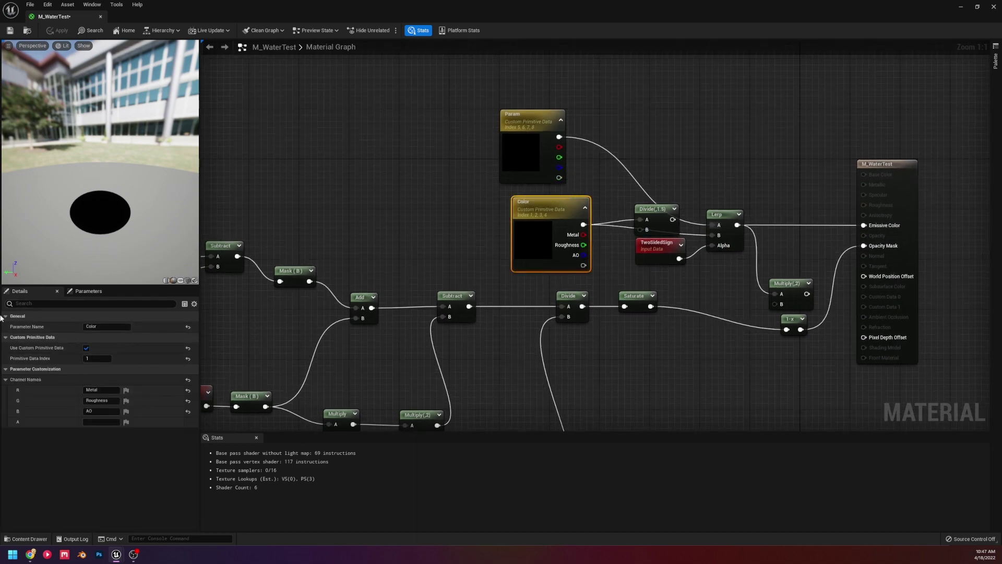
pyautogui.doubleClick(545, 246)
pyautogui.click(88, 291)
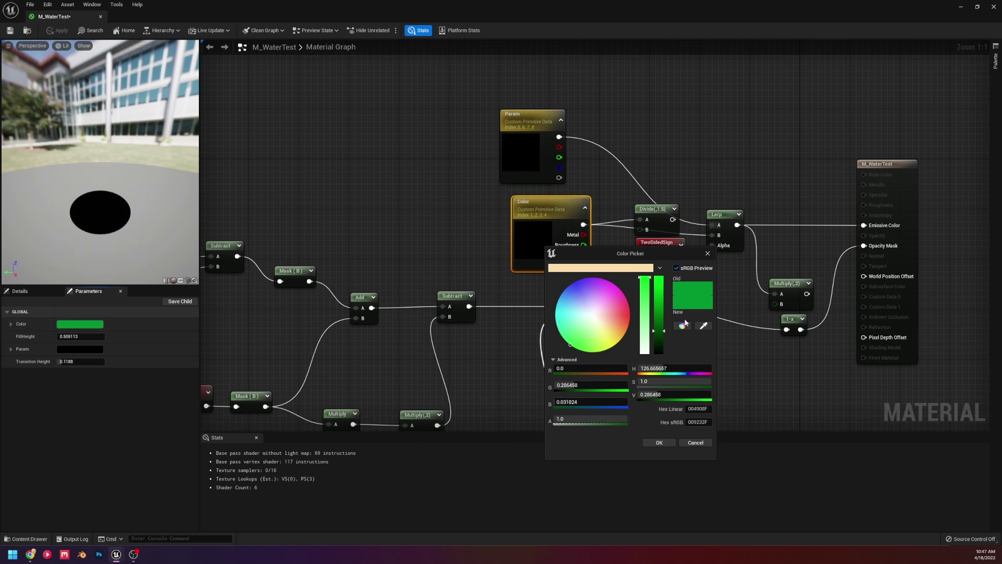
# Nudge the Color preview's brightness, close the picker, select the Param node and apply changes
pyautogui.click(655, 329)
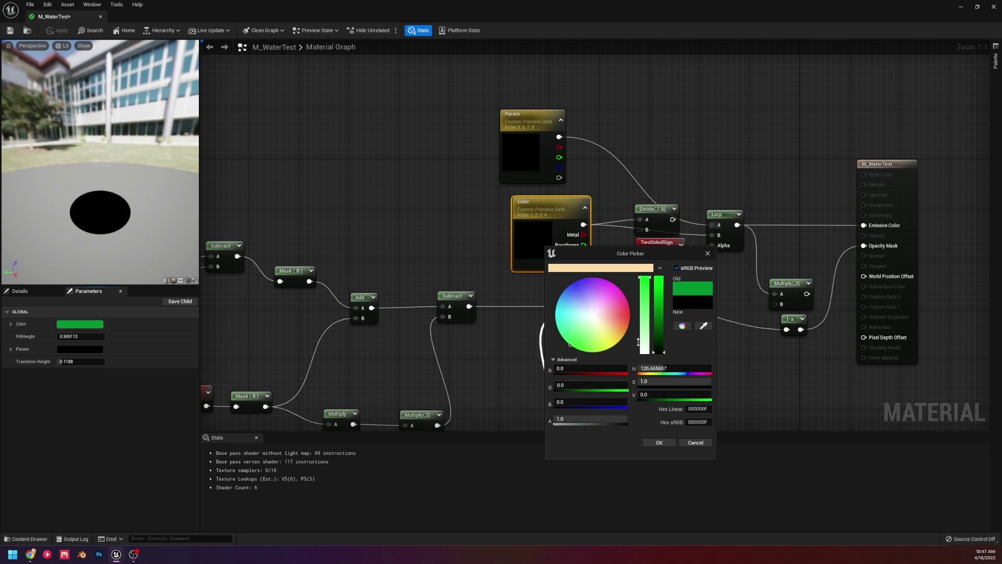
pyautogui.moveTo(654, 329); pyautogui.dragTo(655, 325)
pyautogui.click(659, 443)
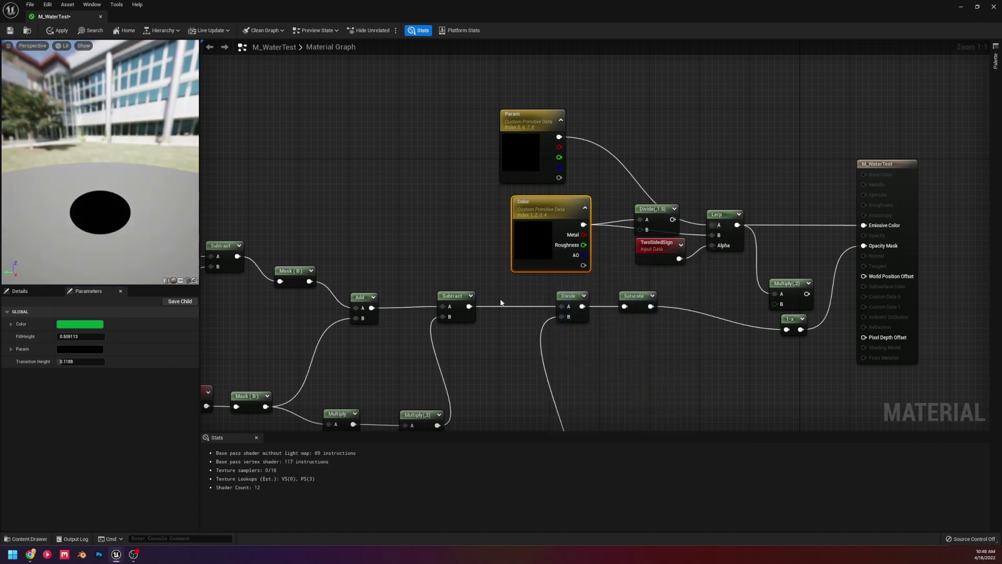
pyautogui.click(508, 156)
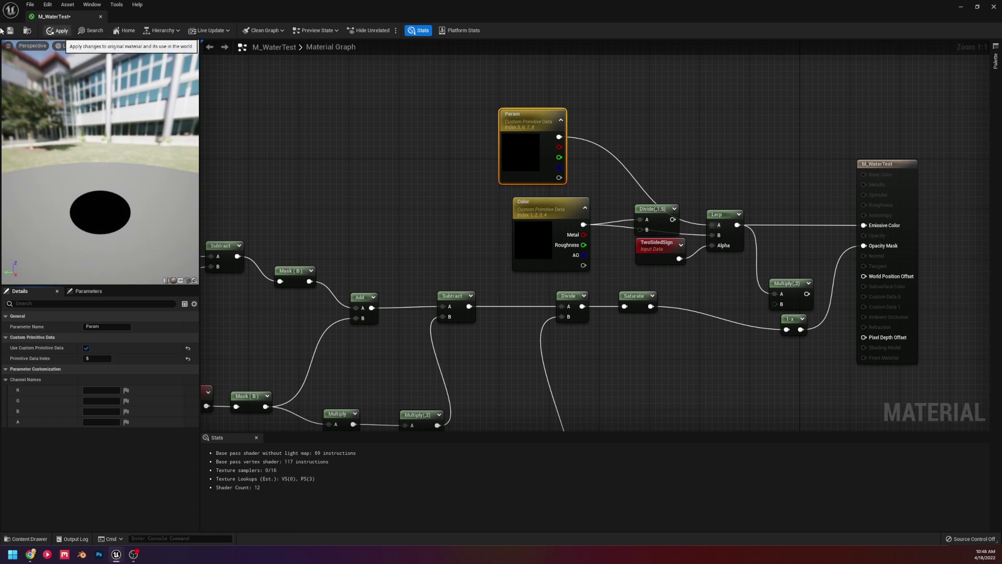
pyautogui.click(58, 31)
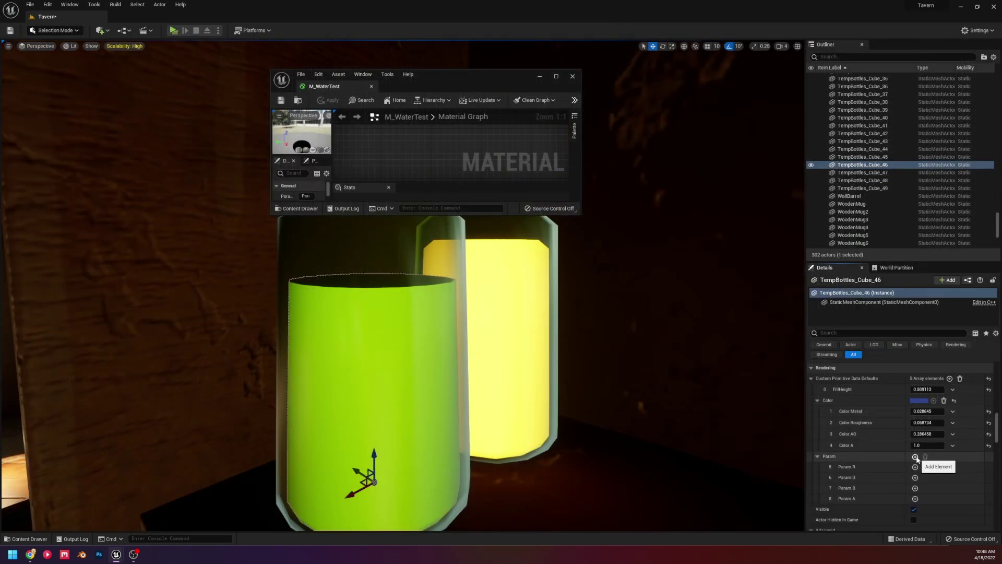
# Add Param entries to TempBottles_Cube_46's primitive data defaults and set the Param colour to cyan
pyautogui.click(916, 456)
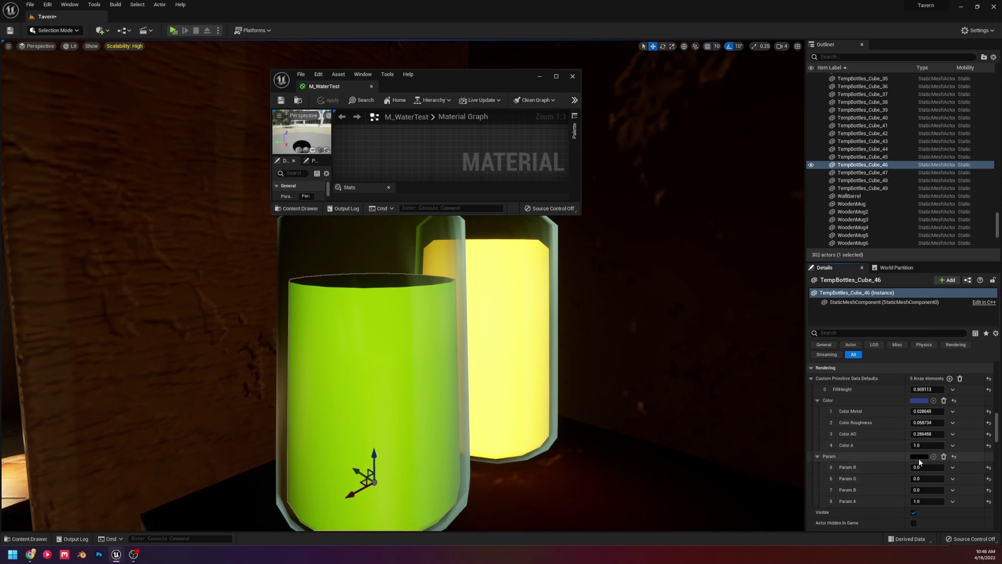
pyautogui.click(919, 456)
pyautogui.moveTo(861, 421); pyautogui.dragTo(860, 403)
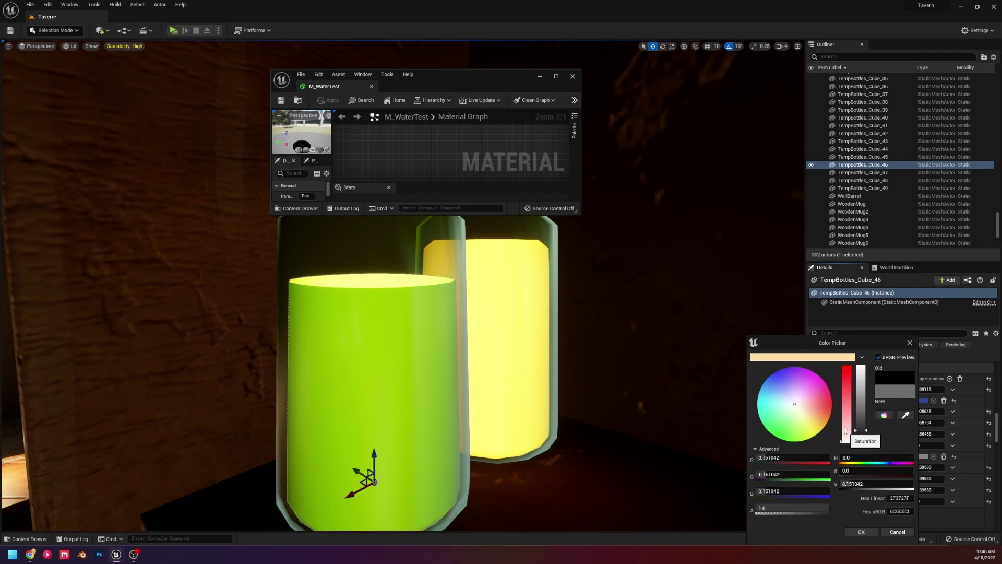
pyautogui.moveTo(849, 406); pyautogui.dragTo(835, 473)
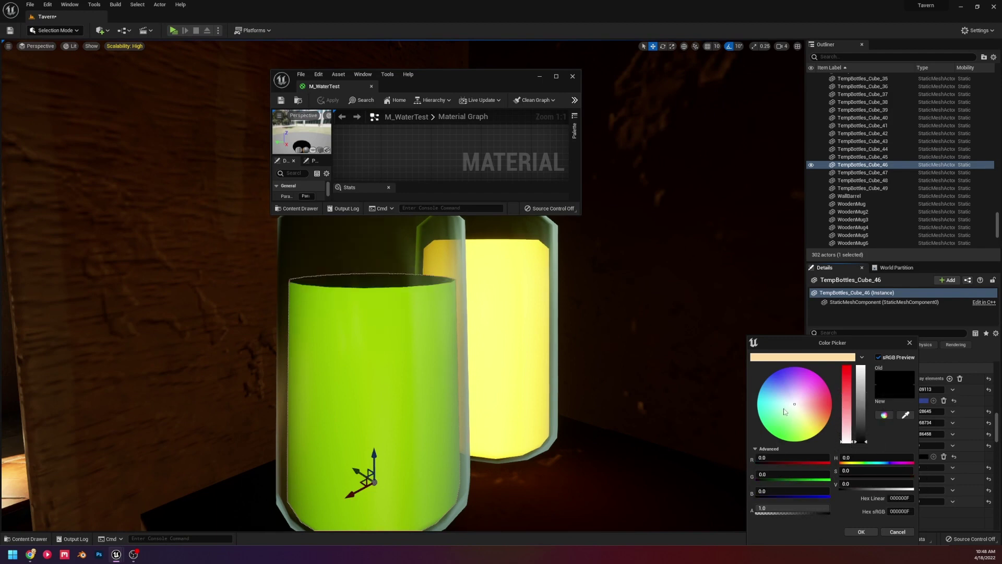
pyautogui.click(769, 376)
pyautogui.moveTo(857, 400); pyautogui.dragTo(857, 367)
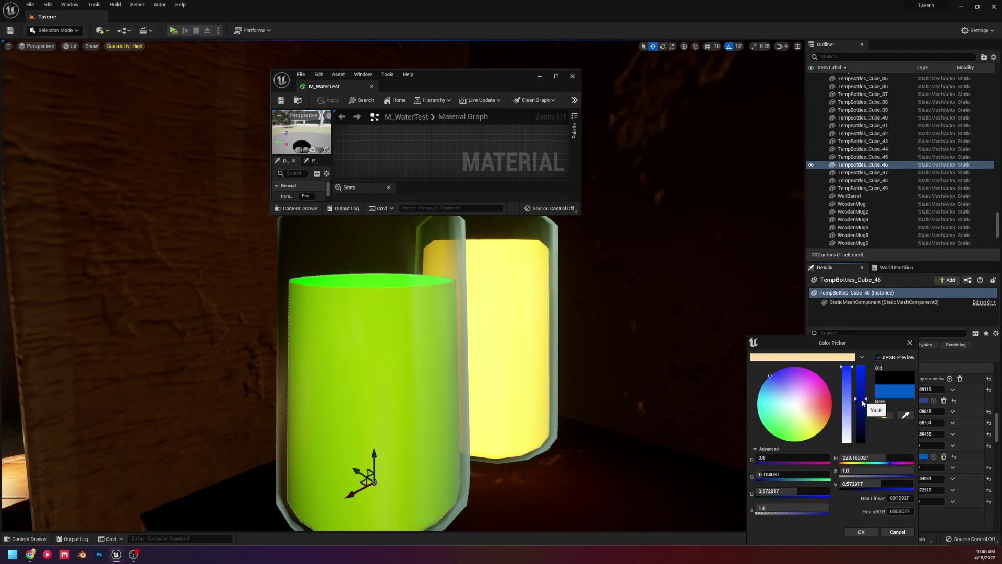
pyautogui.moveTo(783, 381); pyautogui.dragTo(729, 406)
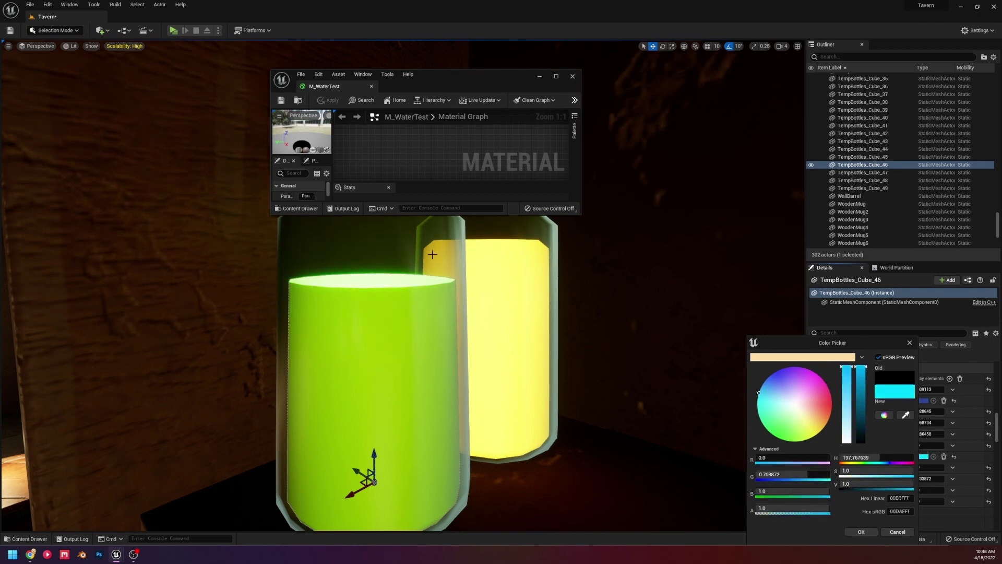
pyautogui.click(403, 465)
pyautogui.moveTo(402, 465); pyautogui.dragTo(403, 465, button='right')
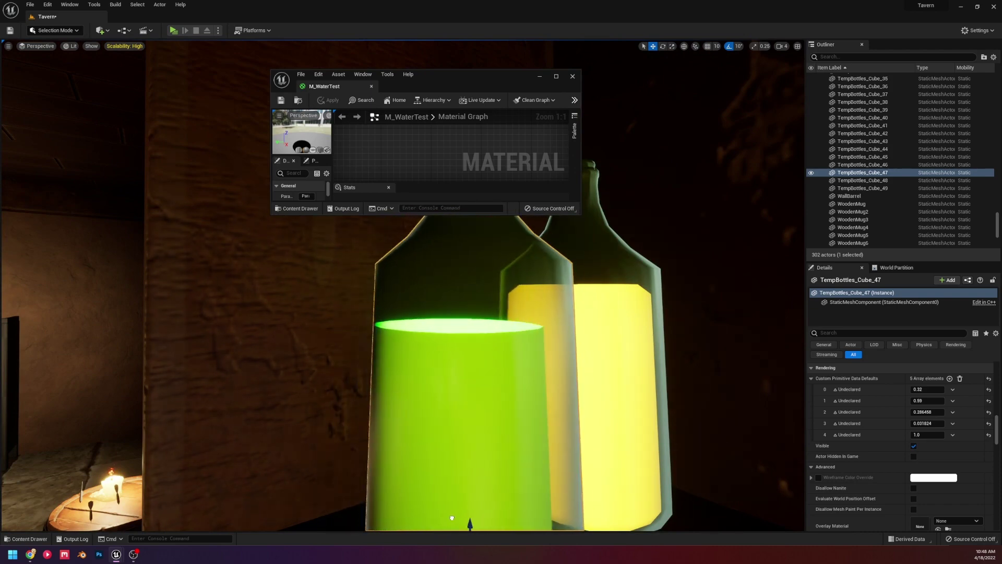
# Undo the accidental bottle move, then close the material editor and answer its save prompt
pyautogui.moveTo(439, 529); pyautogui.dragTo(445, 515)
pyautogui.hotkey('ctrl', 'z')
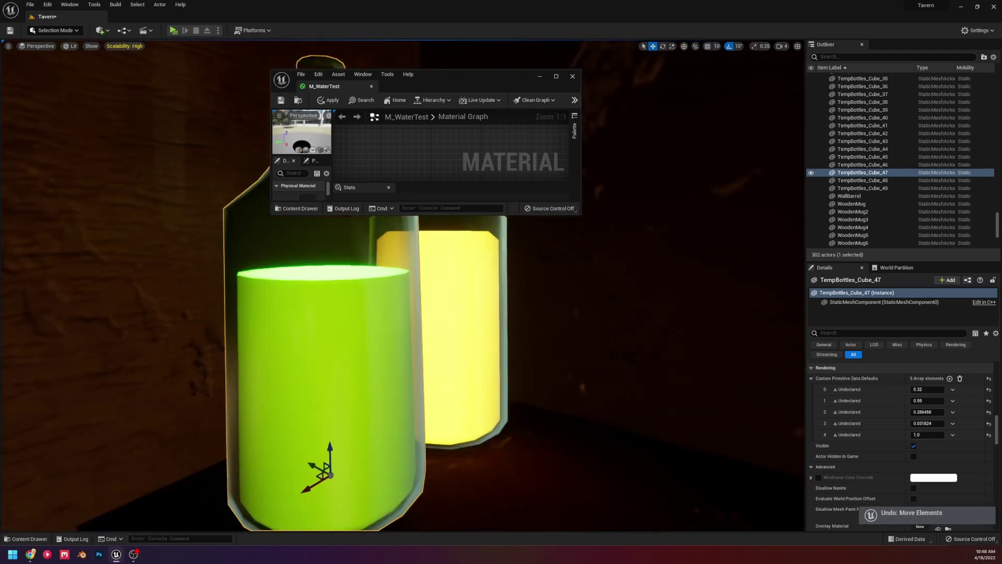
pyautogui.moveTo(646, 424); pyautogui.dragTo(645, 425, button='right')
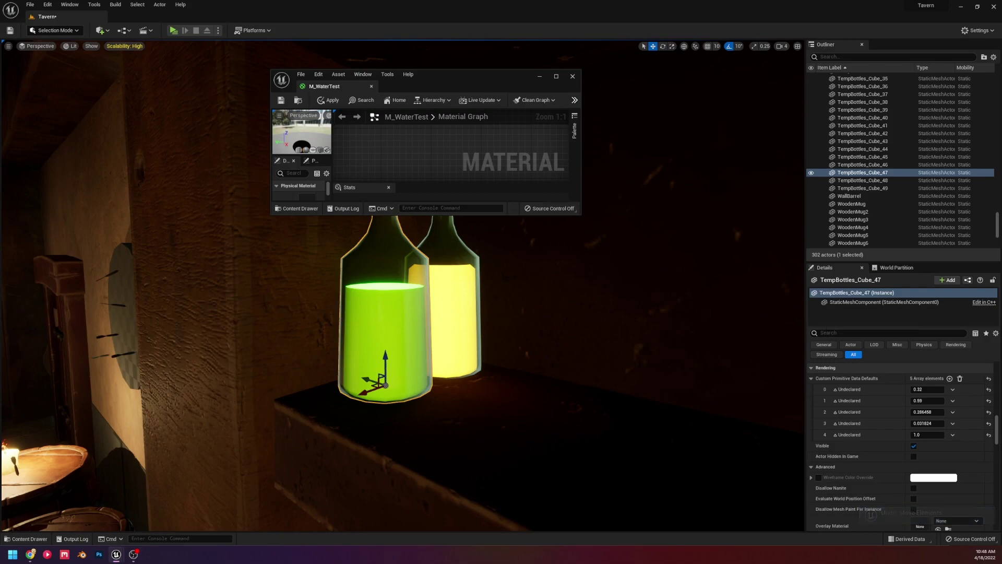
pyautogui.click(574, 76)
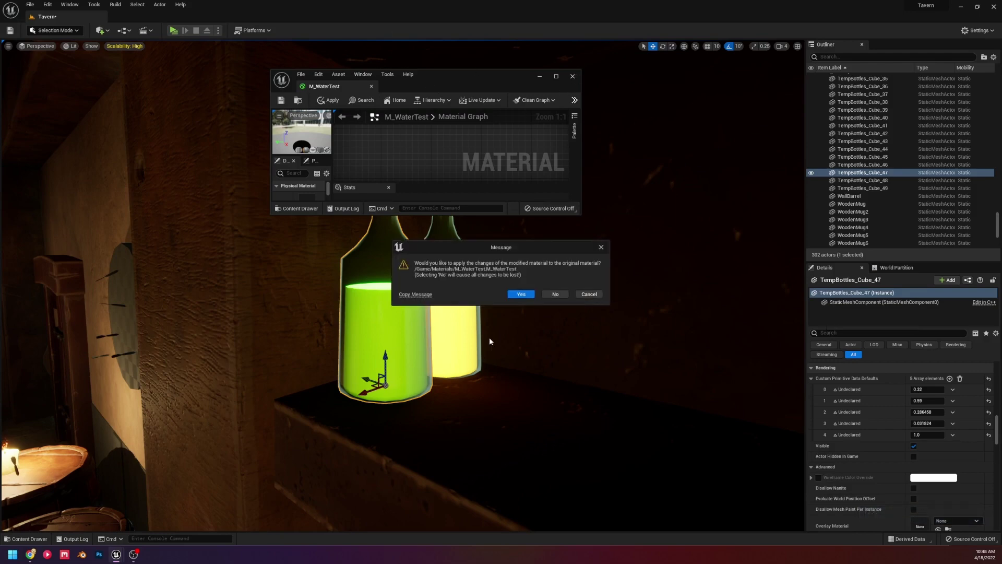
pyautogui.click(556, 293)
# Edit TempBottles_Cube_47's first custom data value, undo it, and delete all its elements
pyautogui.moveTo(475, 293); pyautogui.dragTo(476, 293, button='right')
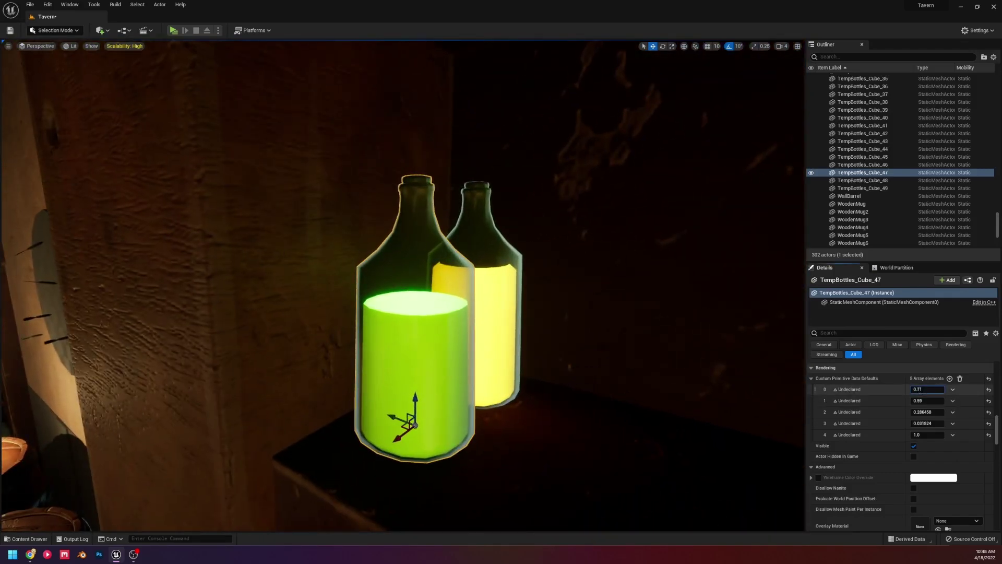
pyautogui.moveTo(920, 390); pyautogui.dragTo(962, 391)
pyautogui.moveTo(476, 293); pyautogui.dragTo(475, 292, button='right')
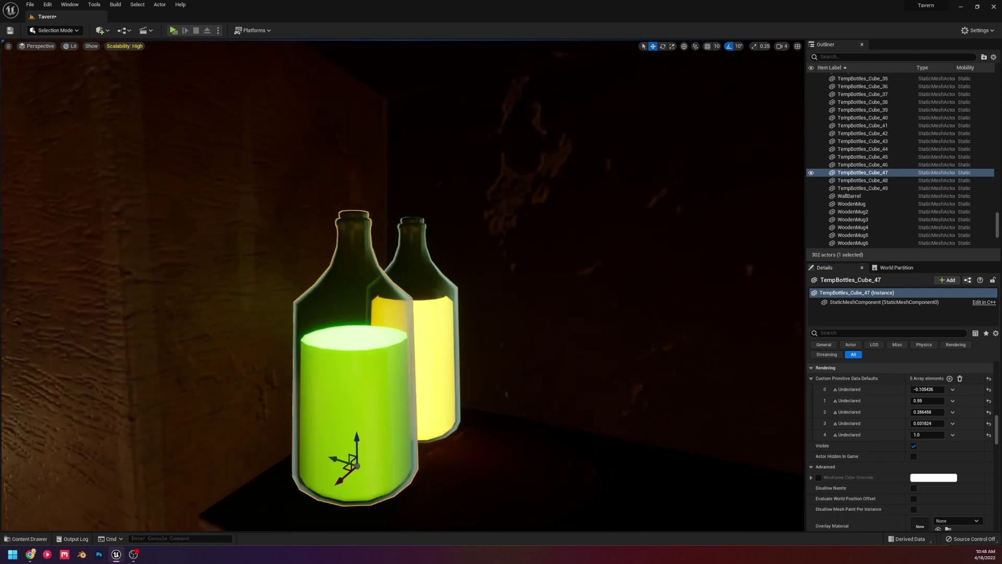
pyautogui.hotkey('ctrl', 'z')
pyautogui.click(959, 378)
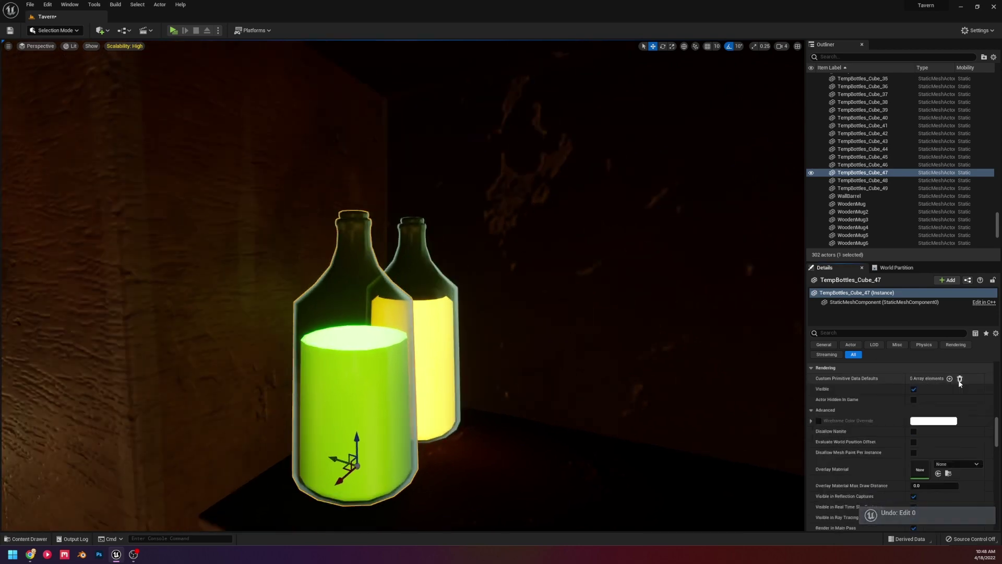